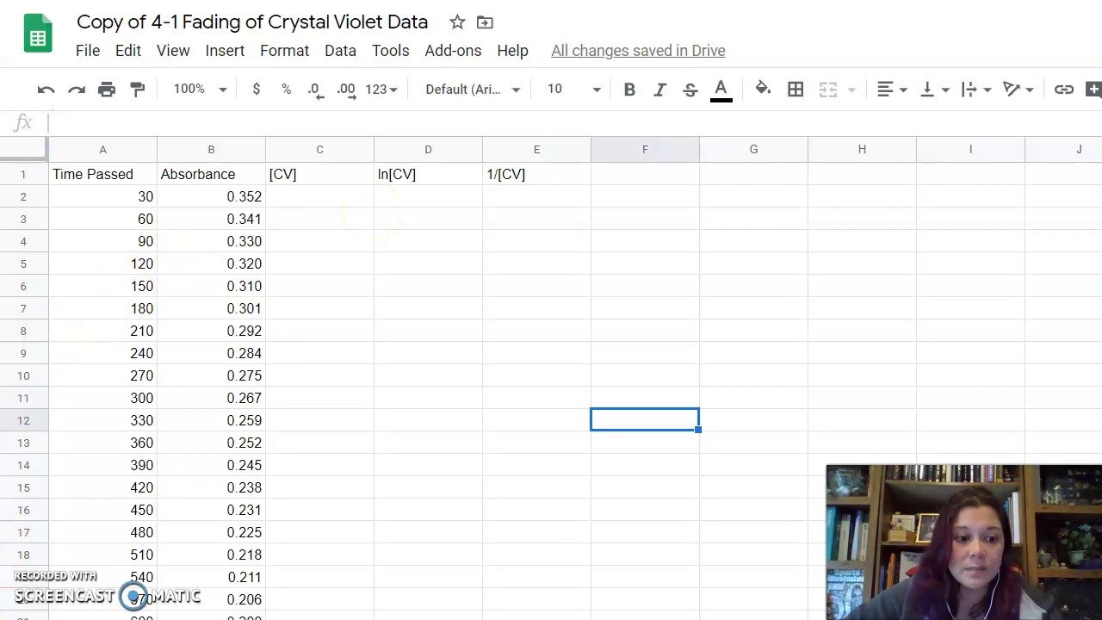
# Step: Enter =B2/0.0295819 in C2 to get the first [CV] value, 11.899
pyautogui.click(319, 196)
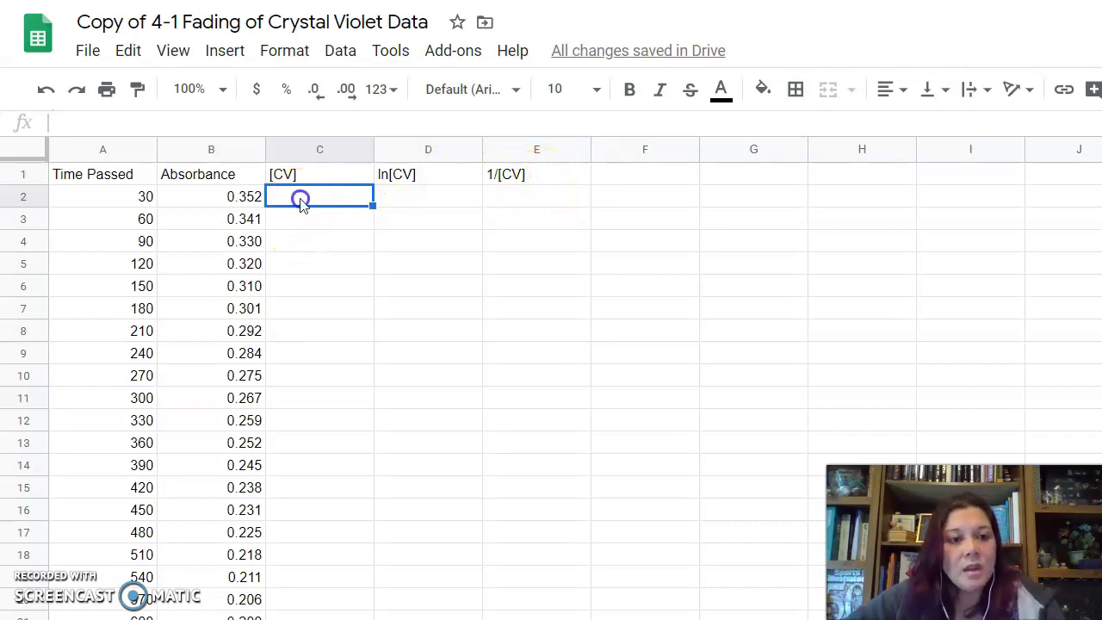
pyautogui.click(305, 126)
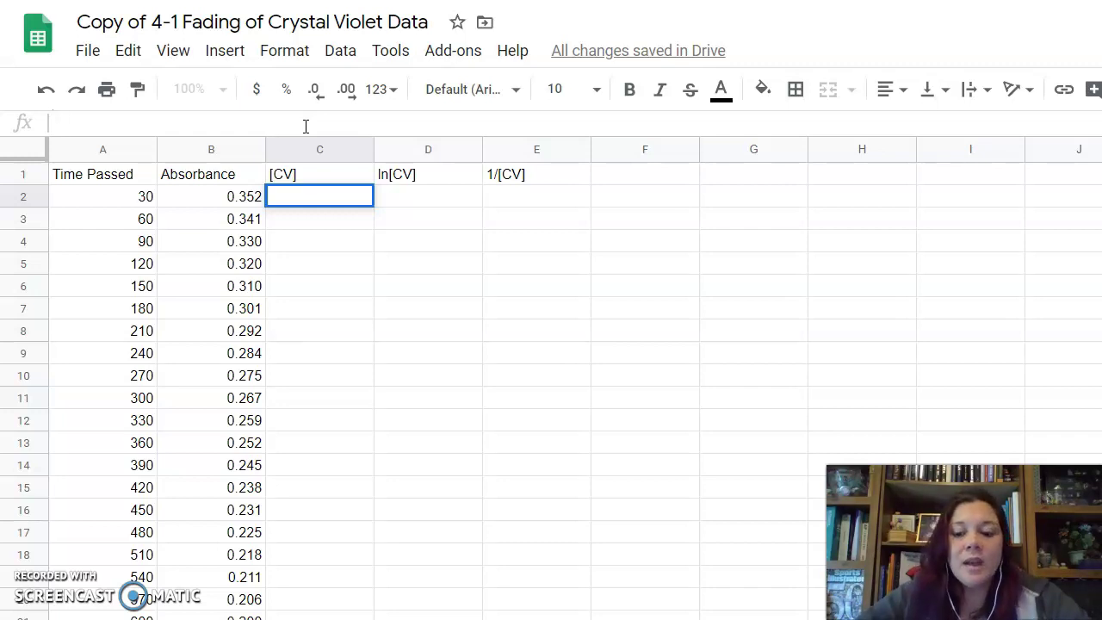
pyautogui.write('=')
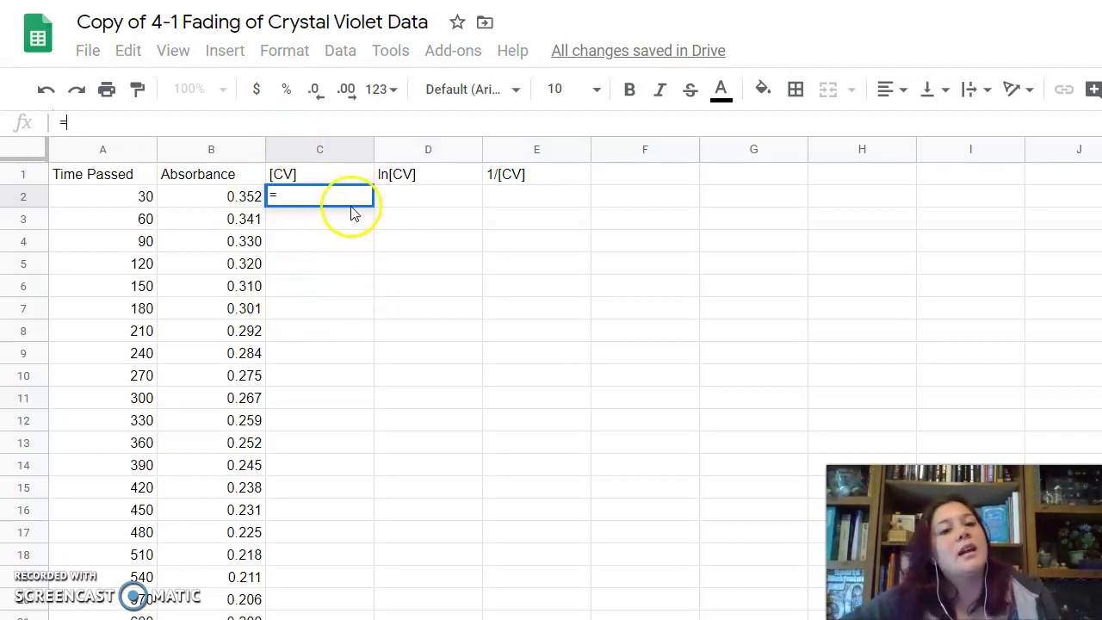
pyautogui.click(210, 203)
pyautogui.click(221, 123)
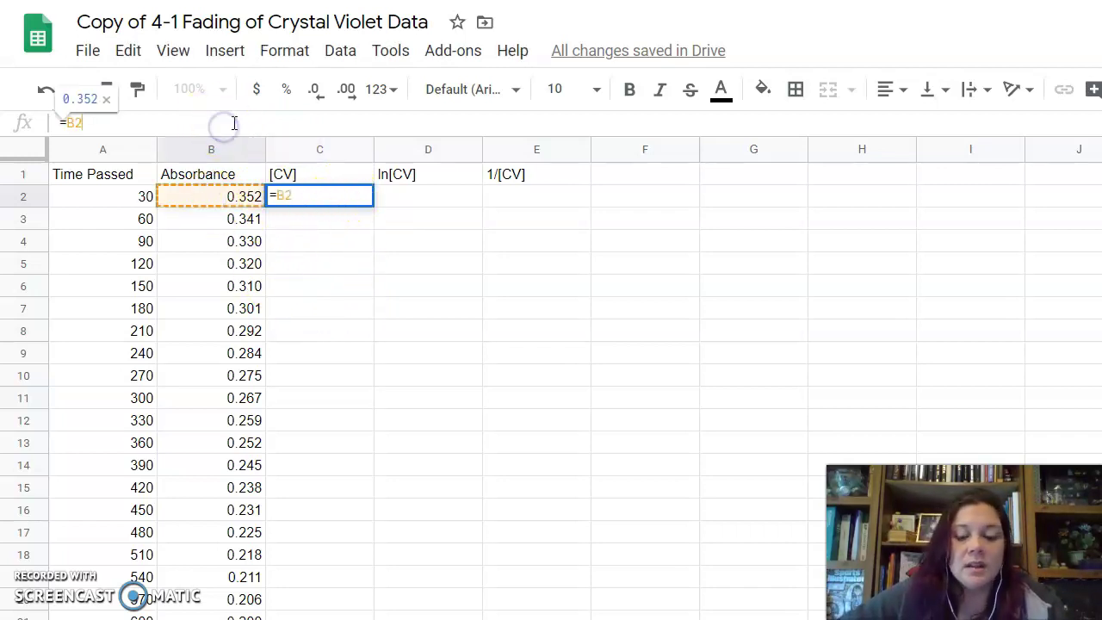
pyautogui.write('/')
pyautogui.write('0.0295819')
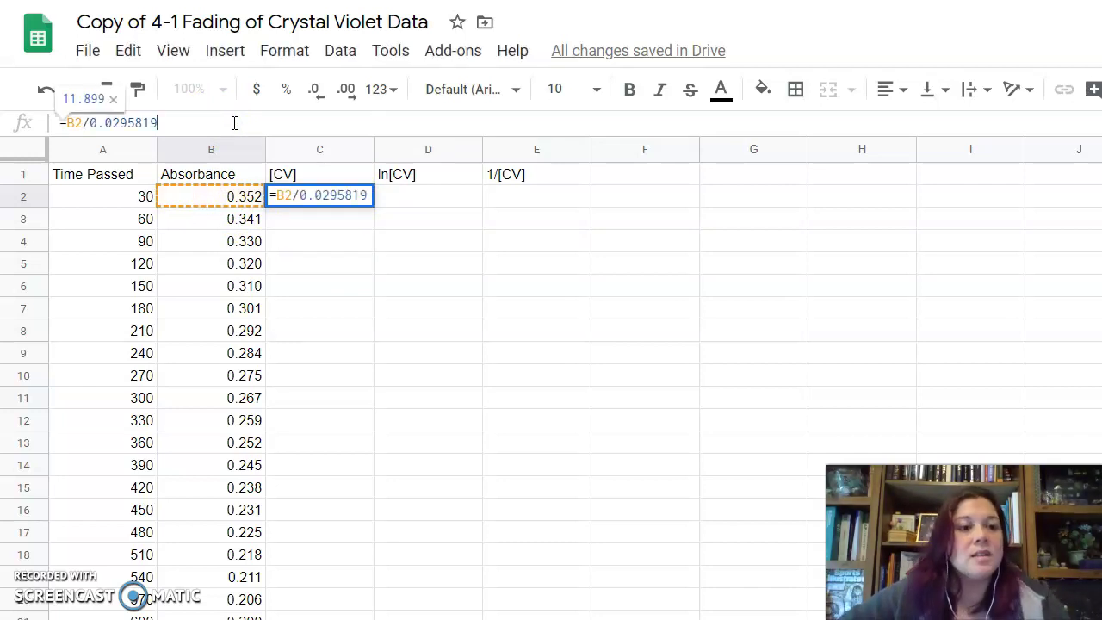
pyautogui.press('Return')
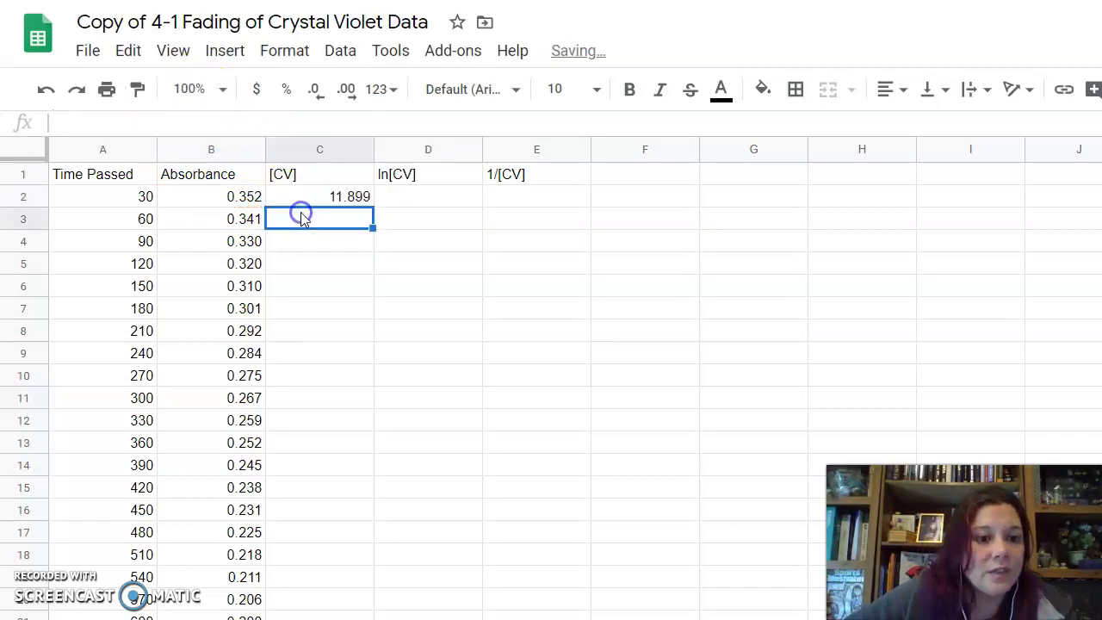
pyautogui.click(356, 197)
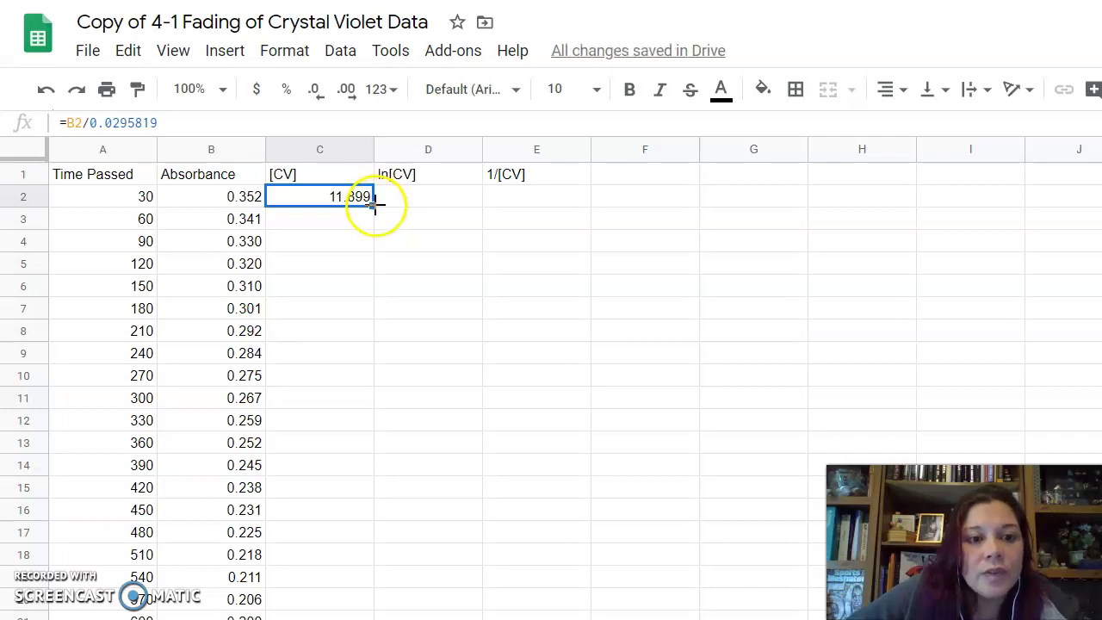
# Step: Fill the C2 formula down to C41 and spot-check C37, C41 and B41
pyautogui.moveTo(375, 205); pyautogui.dragTo(371, 446)
pyautogui.scroll(-8, 361, 411)
pyautogui.scroll(-2, 364, 428)
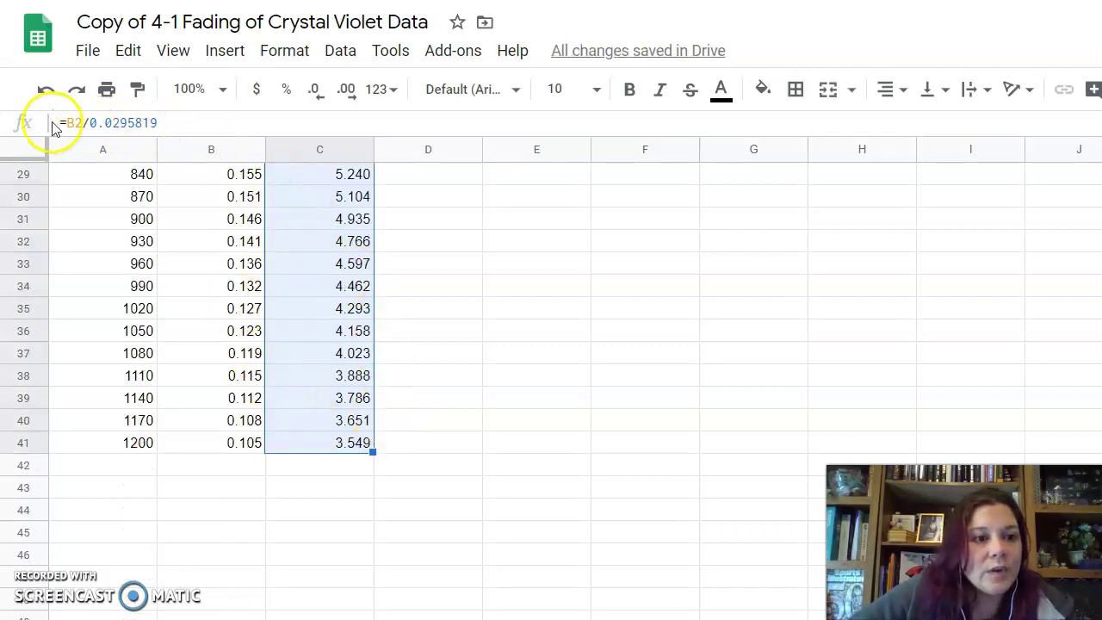
pyautogui.click(278, 356)
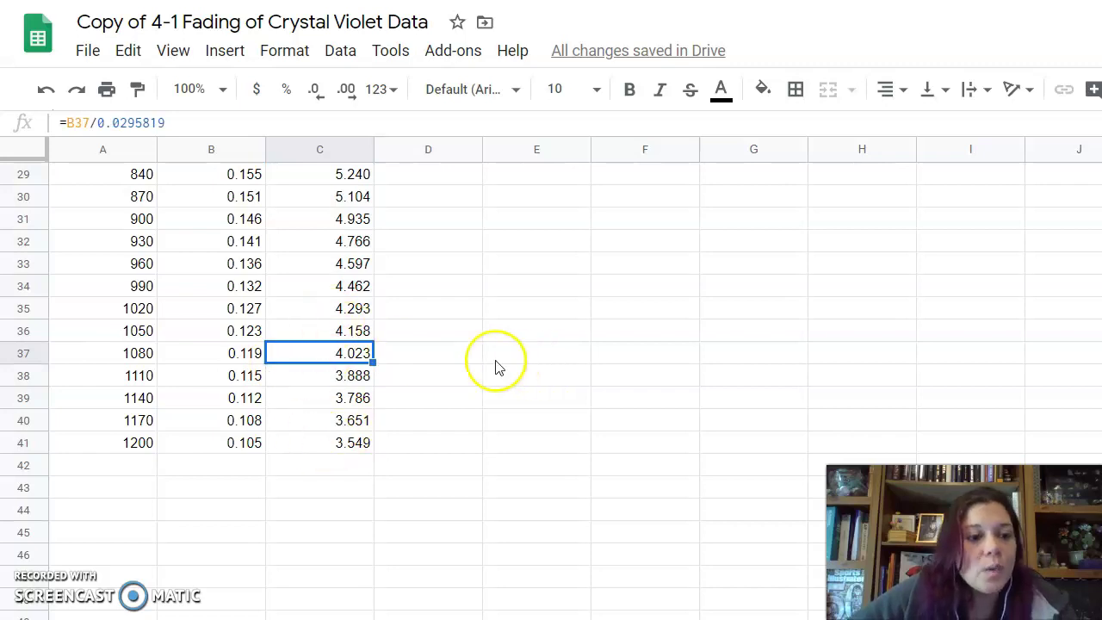
pyautogui.click(326, 449)
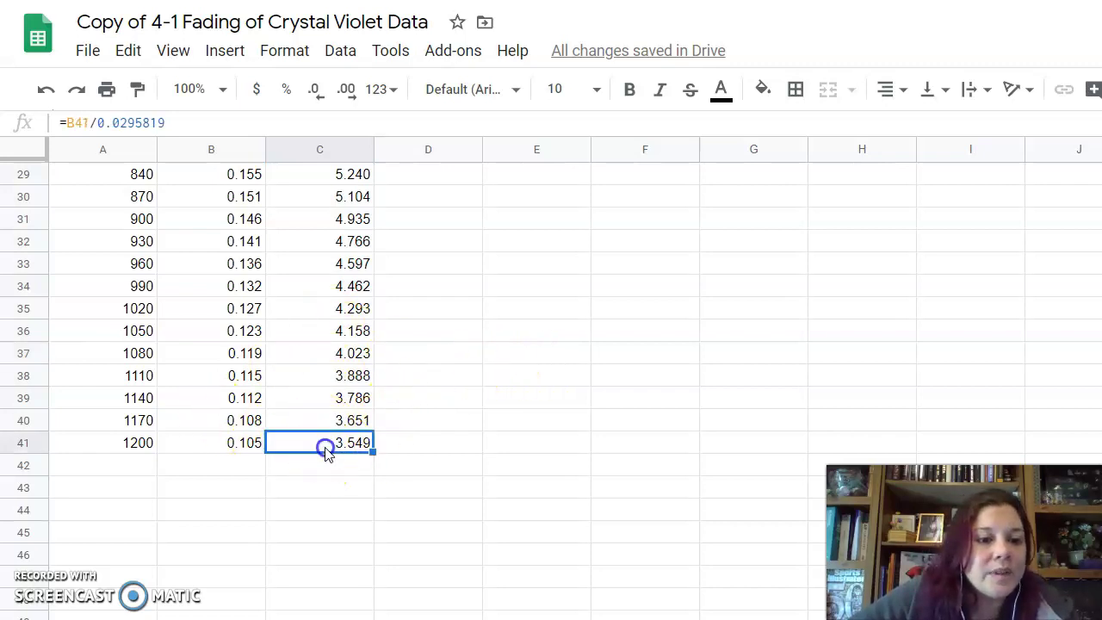
pyautogui.click(211, 451)
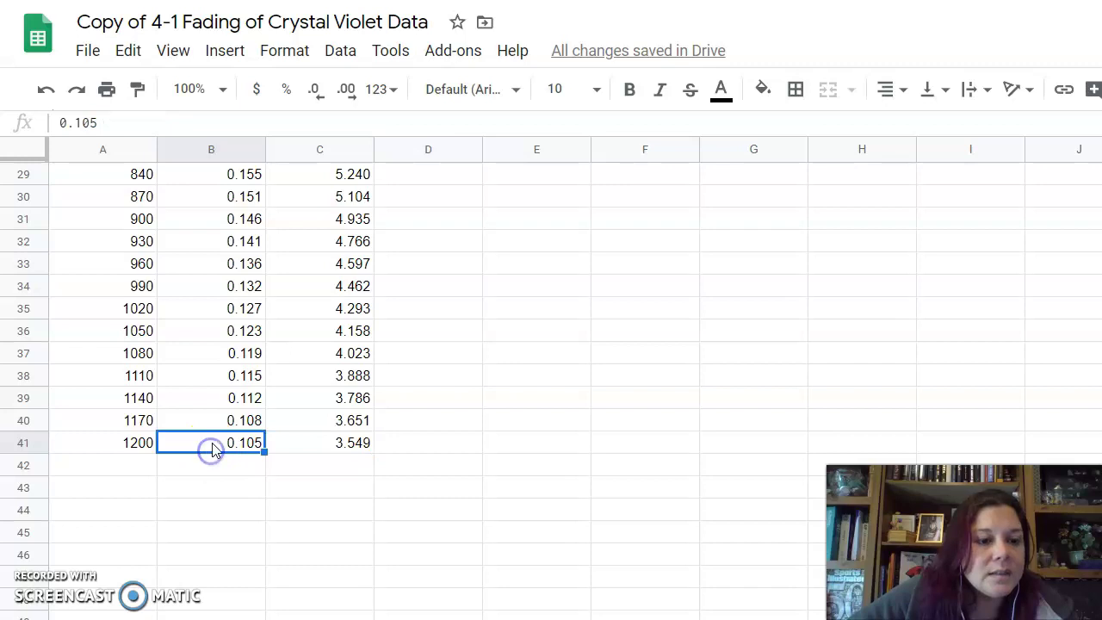
pyautogui.click(289, 452)
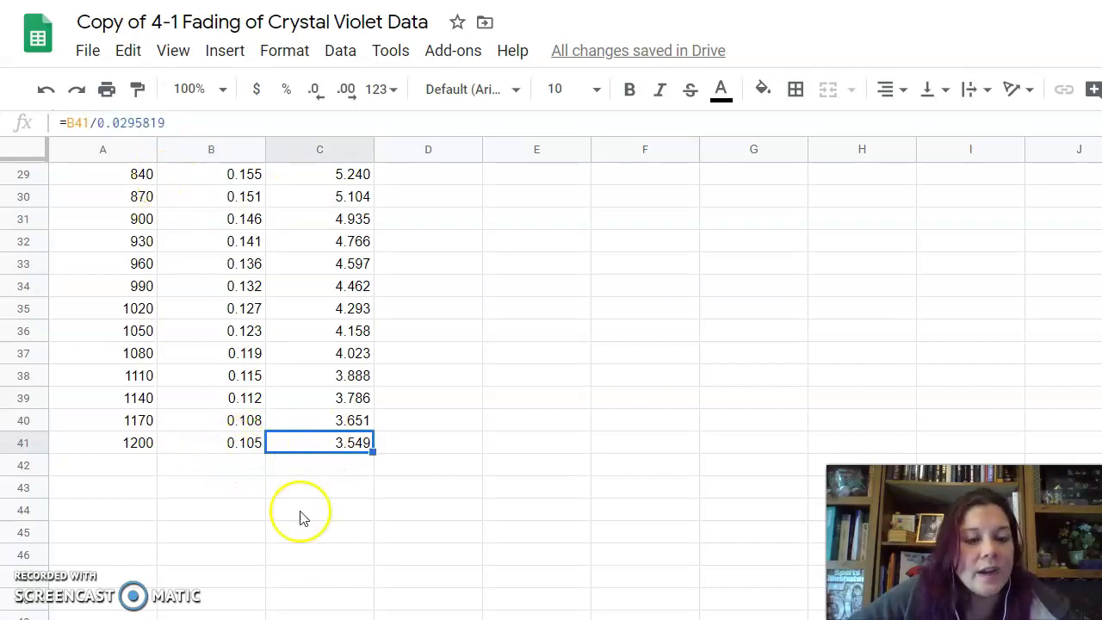
pyautogui.scroll(5, 491, 455)
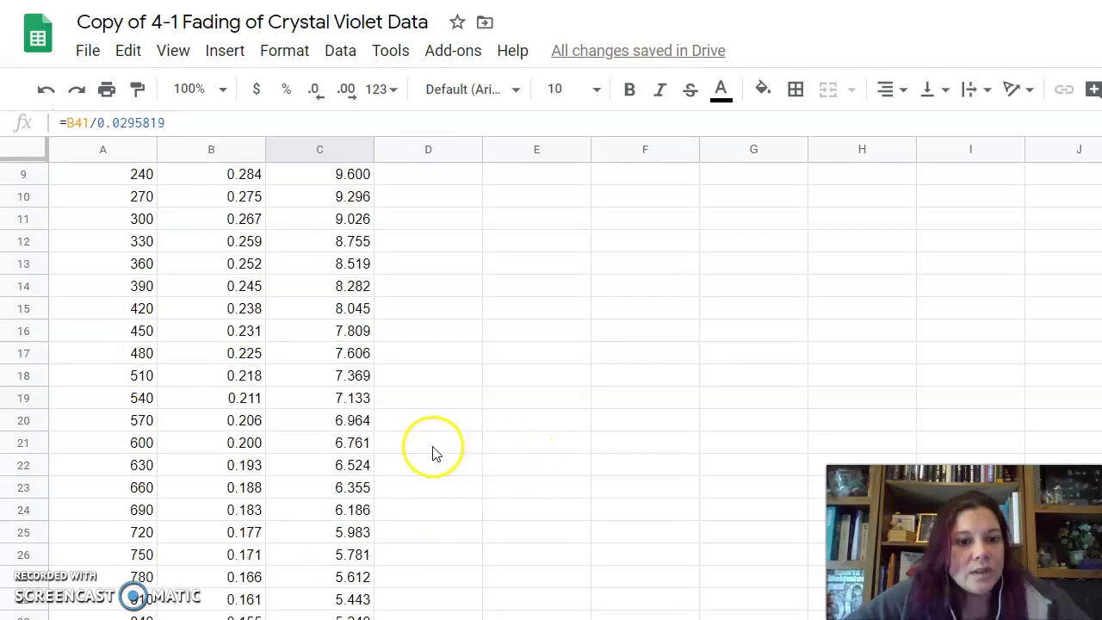
pyautogui.scroll(3, 435, 454)
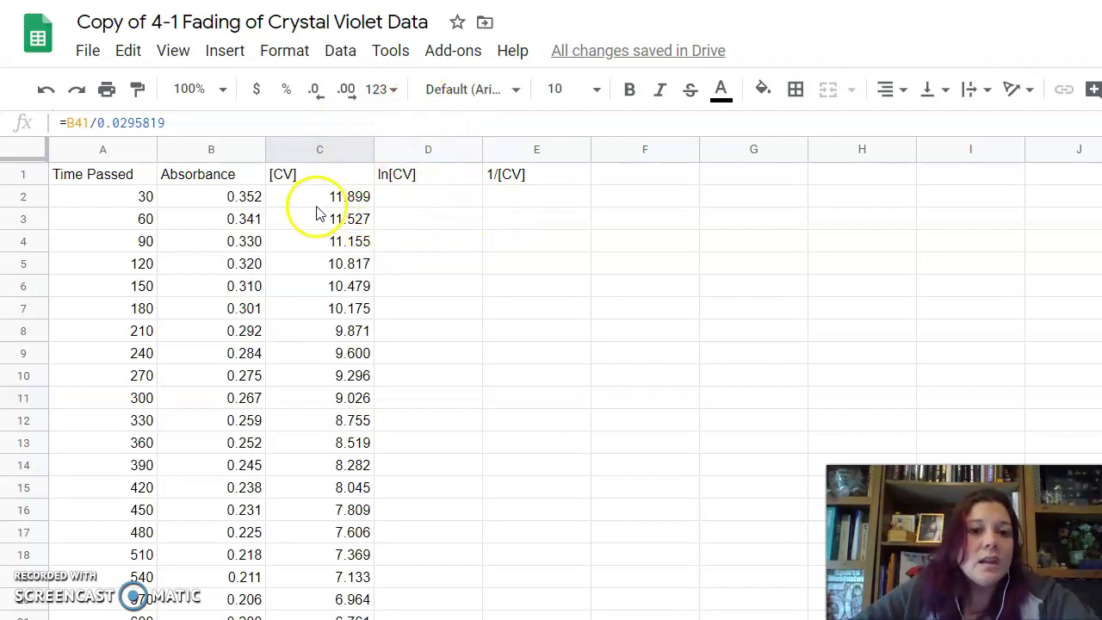
# Step: Enter =LN(C2) in D2 for the first ln[CV] value, 2.476
pyautogui.click(402, 203)
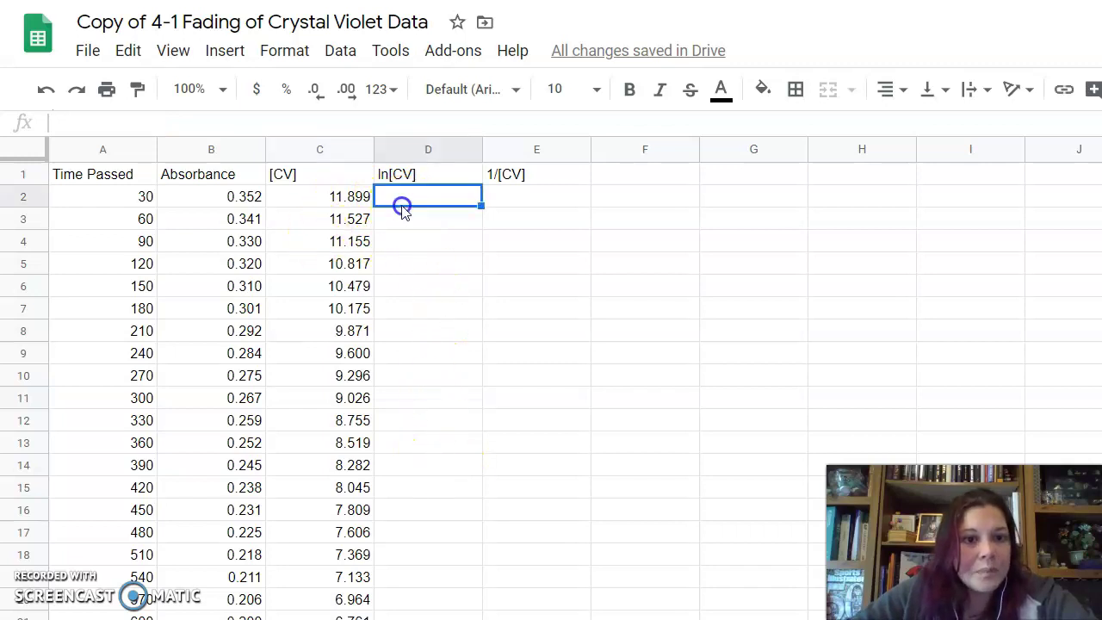
pyautogui.click(456, 128)
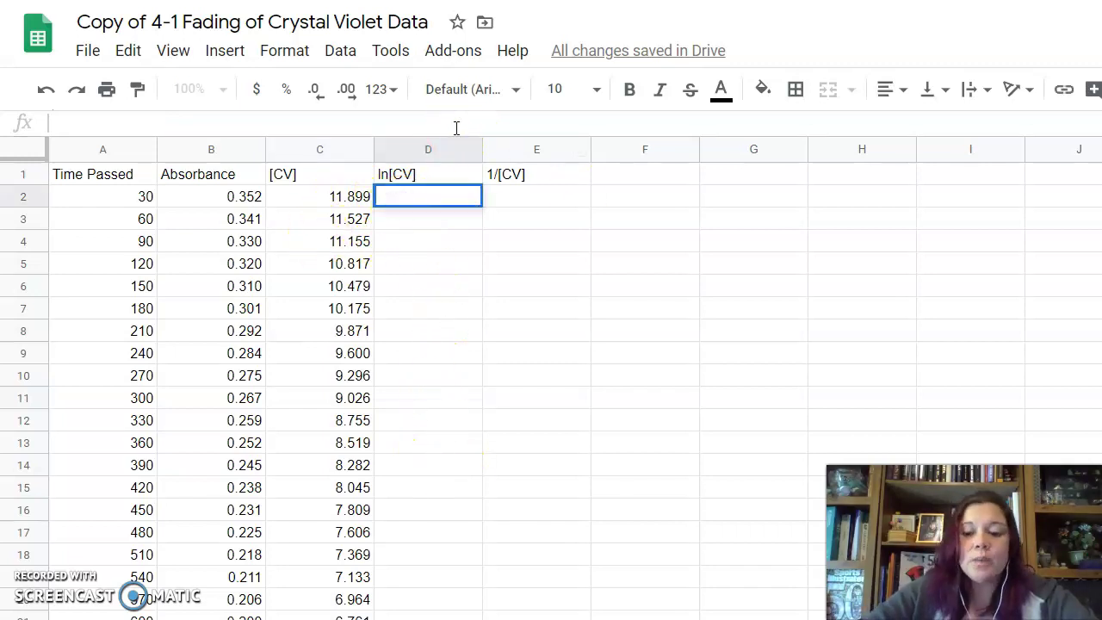
pyautogui.write('=l')
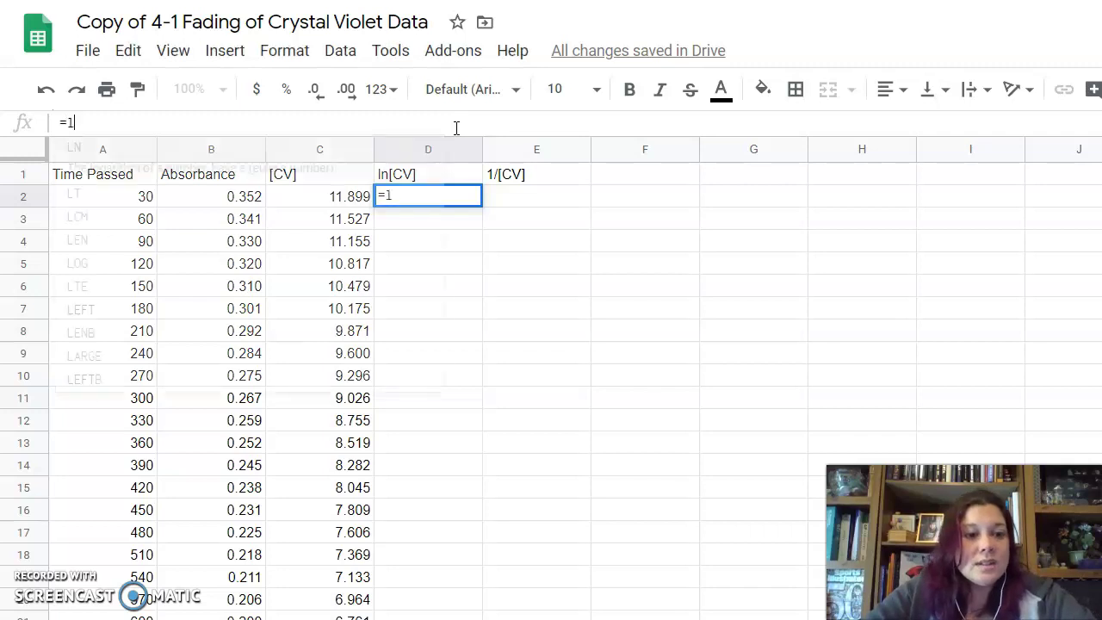
pyautogui.click(214, 148)
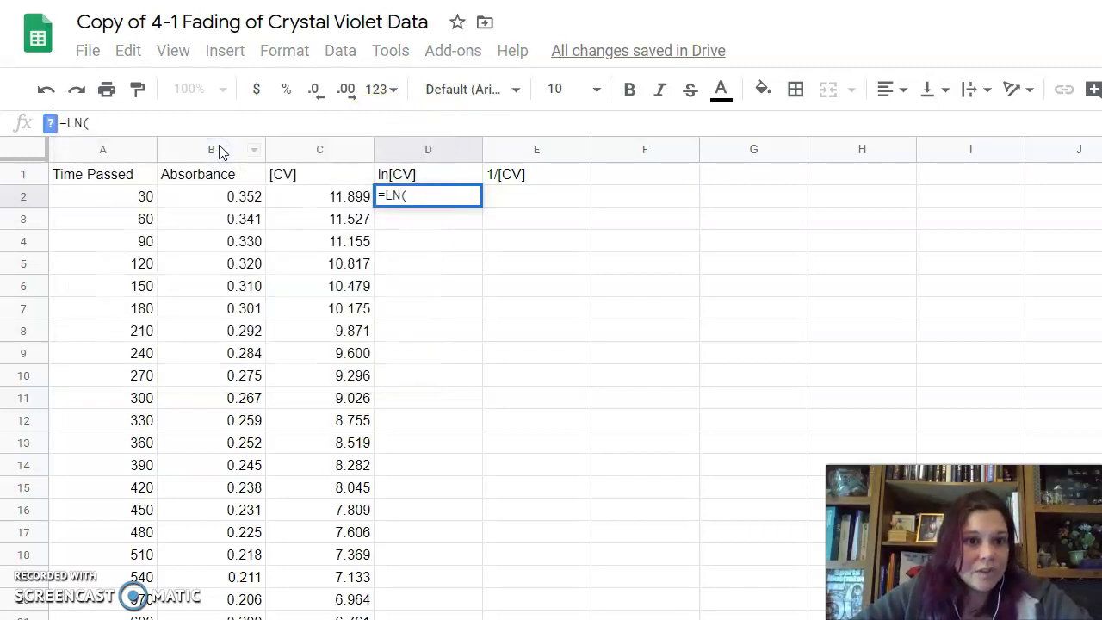
pyautogui.click(297, 197)
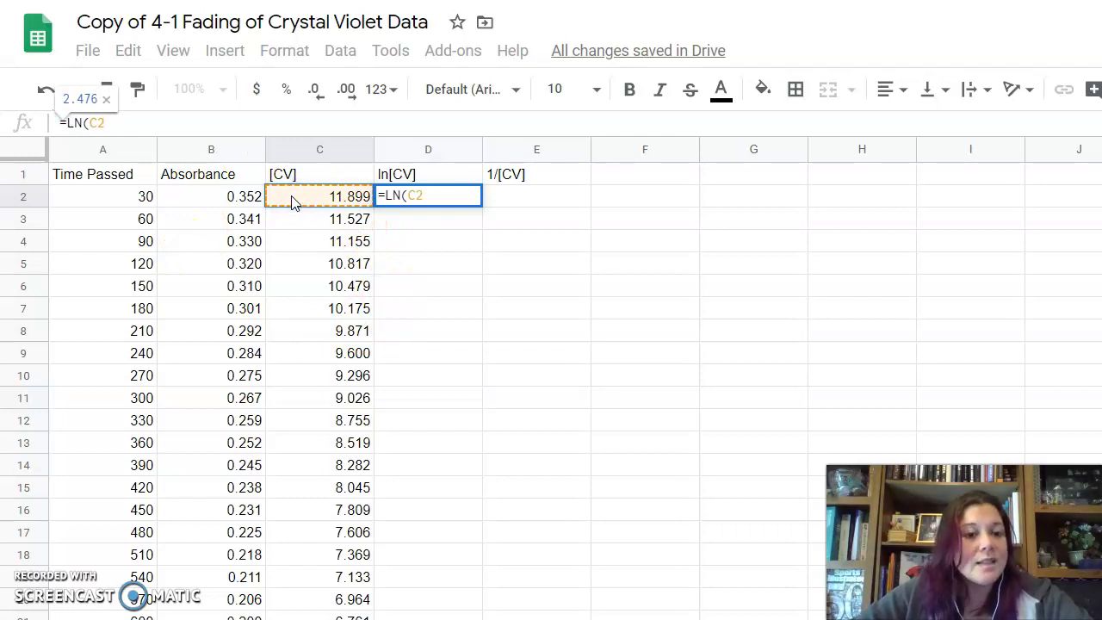
pyautogui.click(286, 205)
pyautogui.write(')')
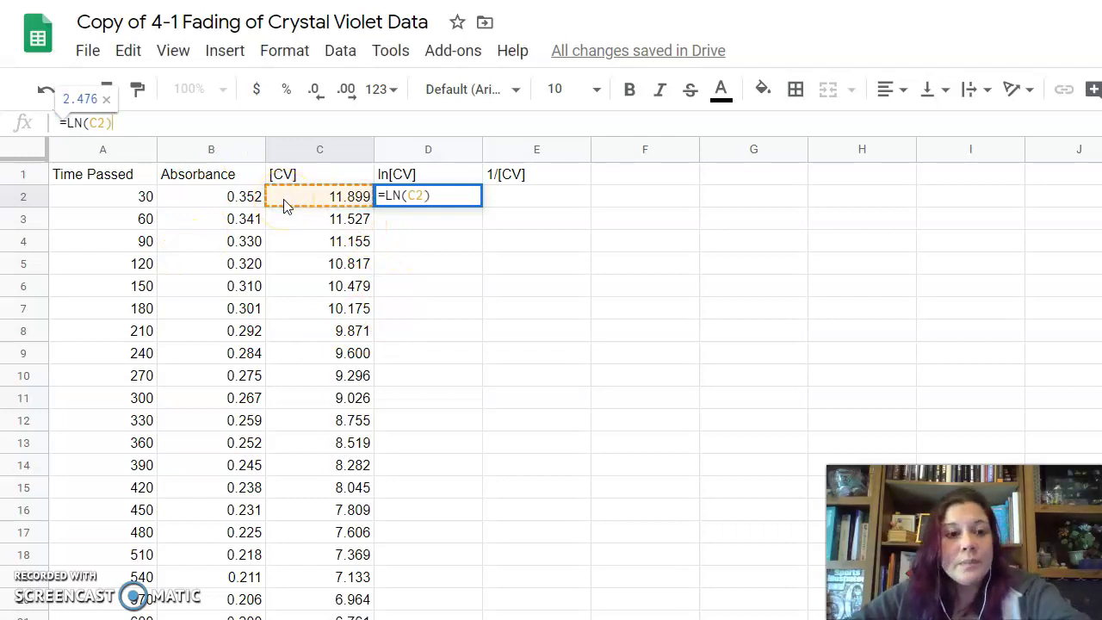
pyautogui.press('Return')
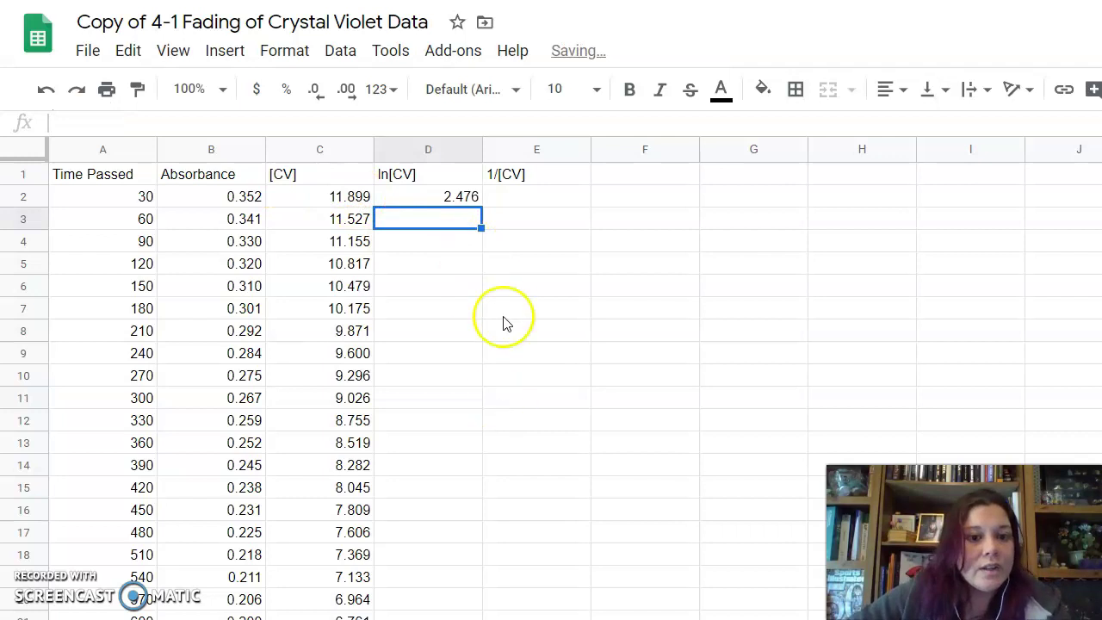
# Step: Copy the D2 ln formula down column D to row 41
pyautogui.click(419, 200)
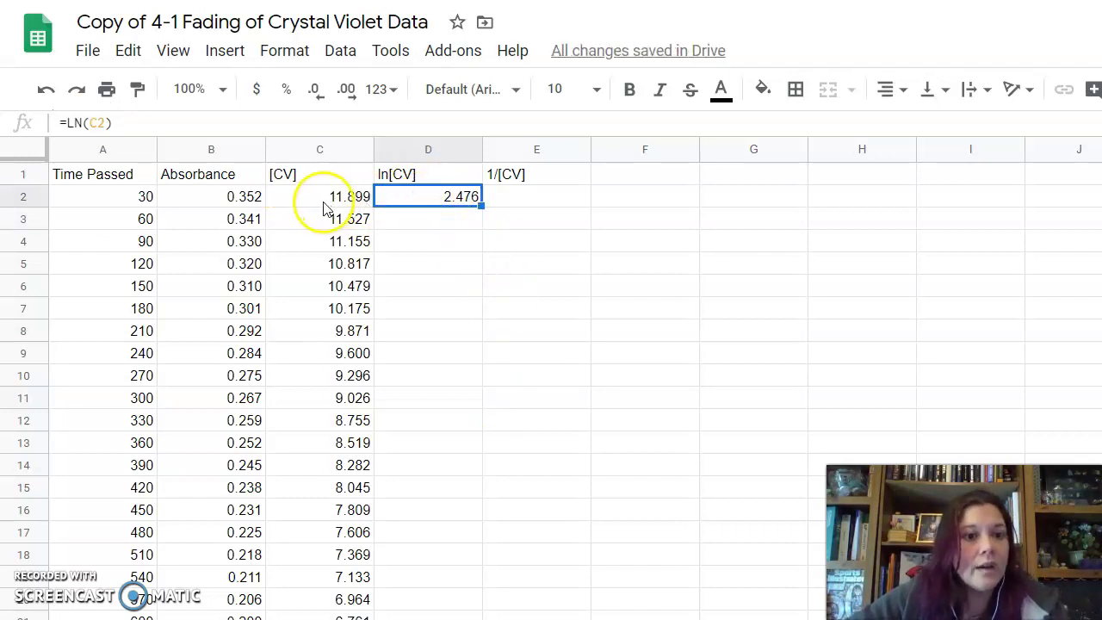
pyautogui.click(320, 203)
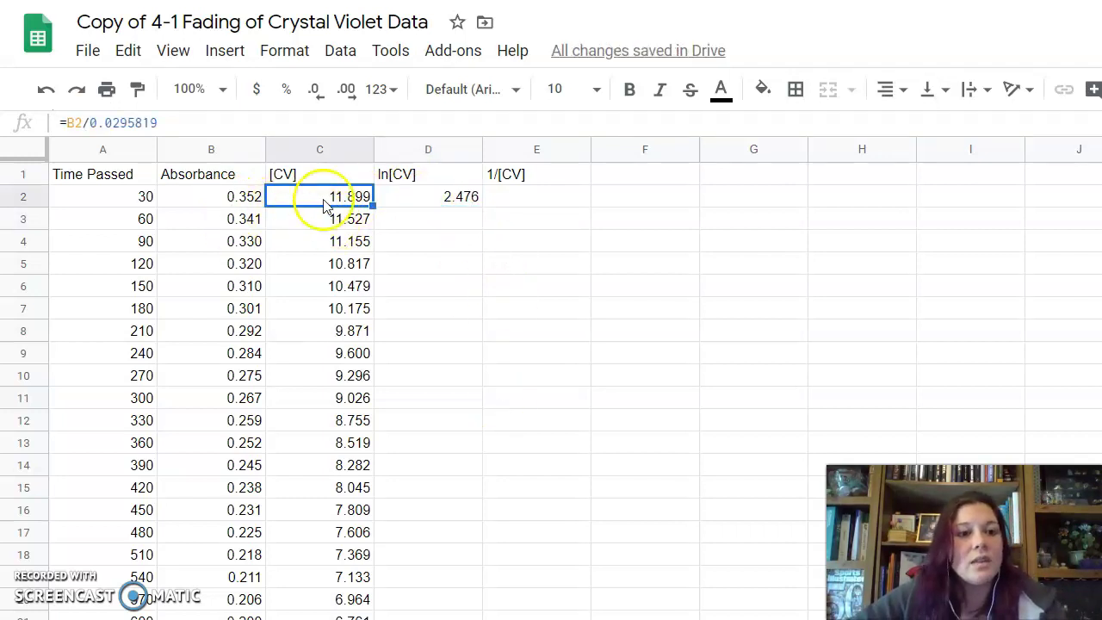
pyautogui.click(202, 201)
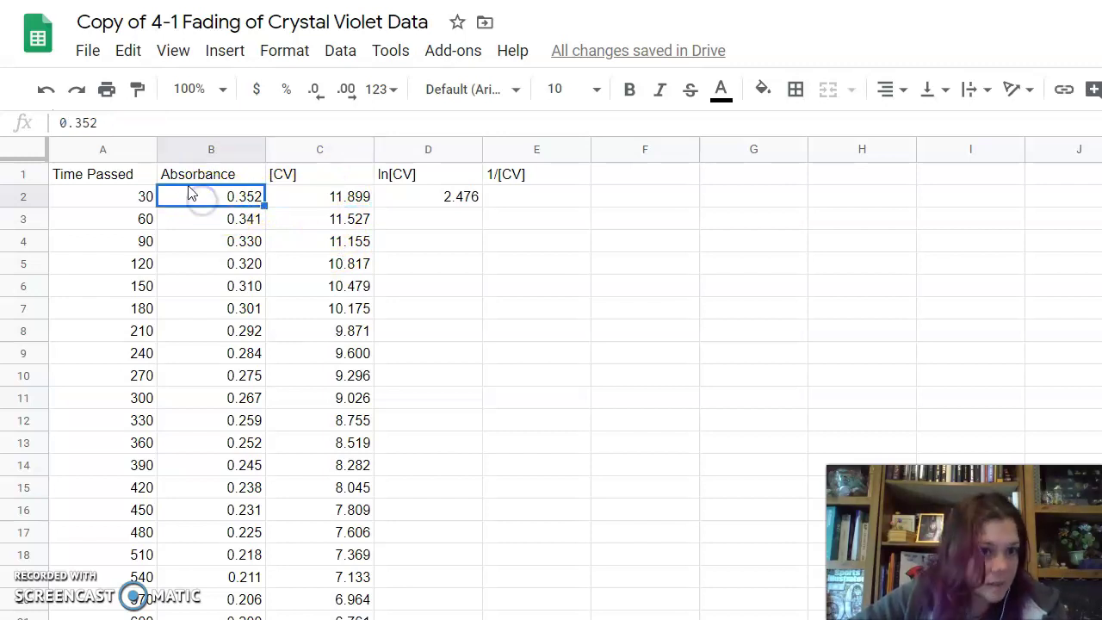
pyautogui.click(99, 203)
pyautogui.click(404, 199)
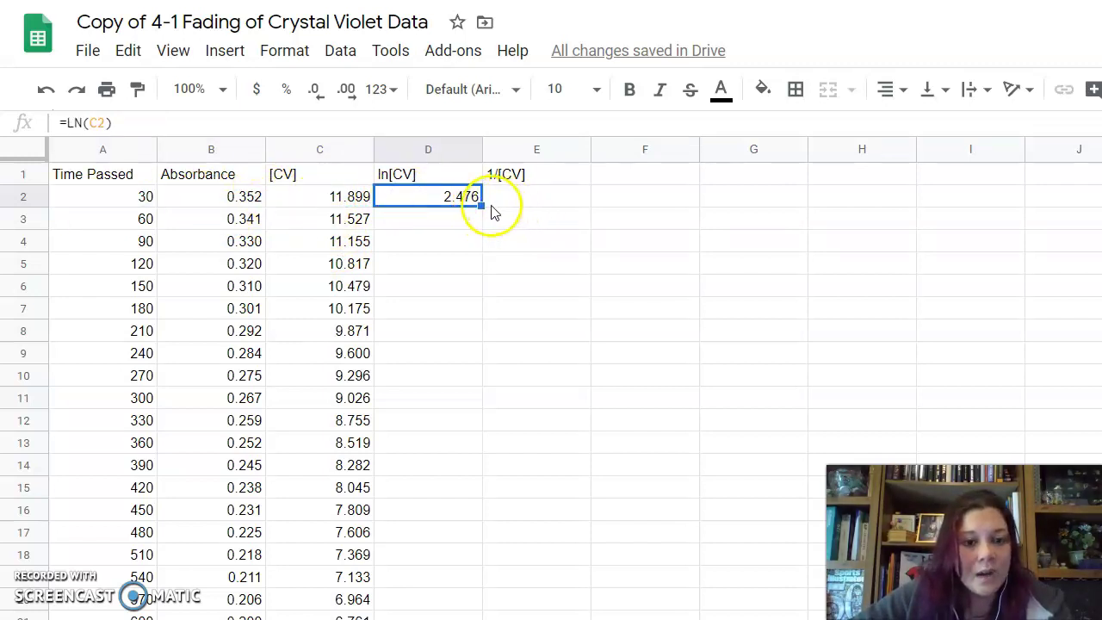
pyautogui.moveTo(482, 206); pyautogui.dragTo(488, 543)
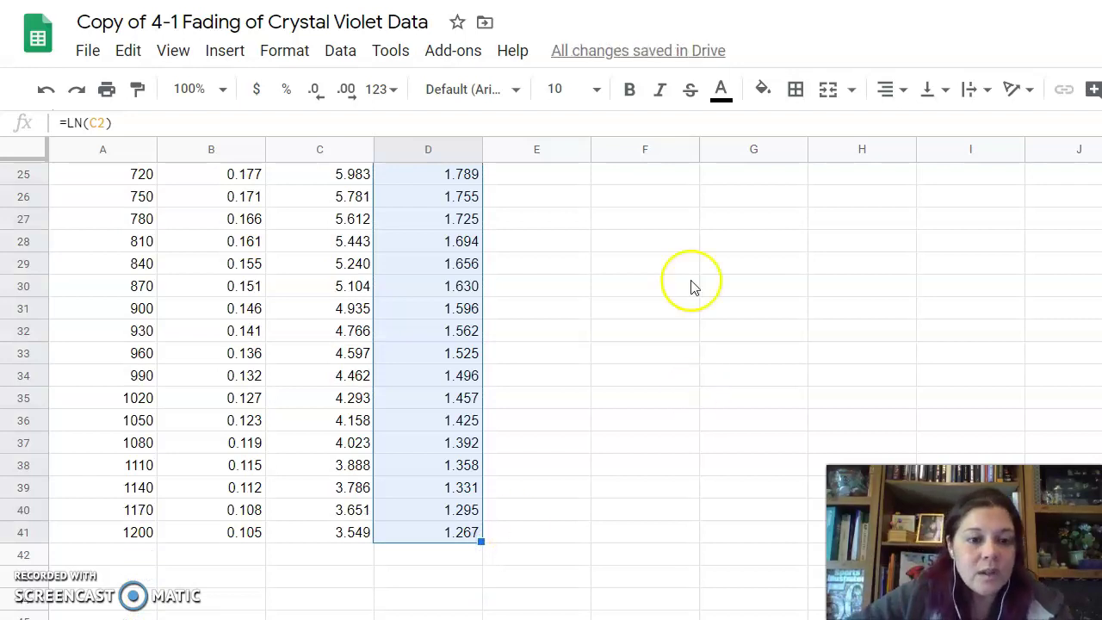
pyautogui.scroll(8, 623, 445)
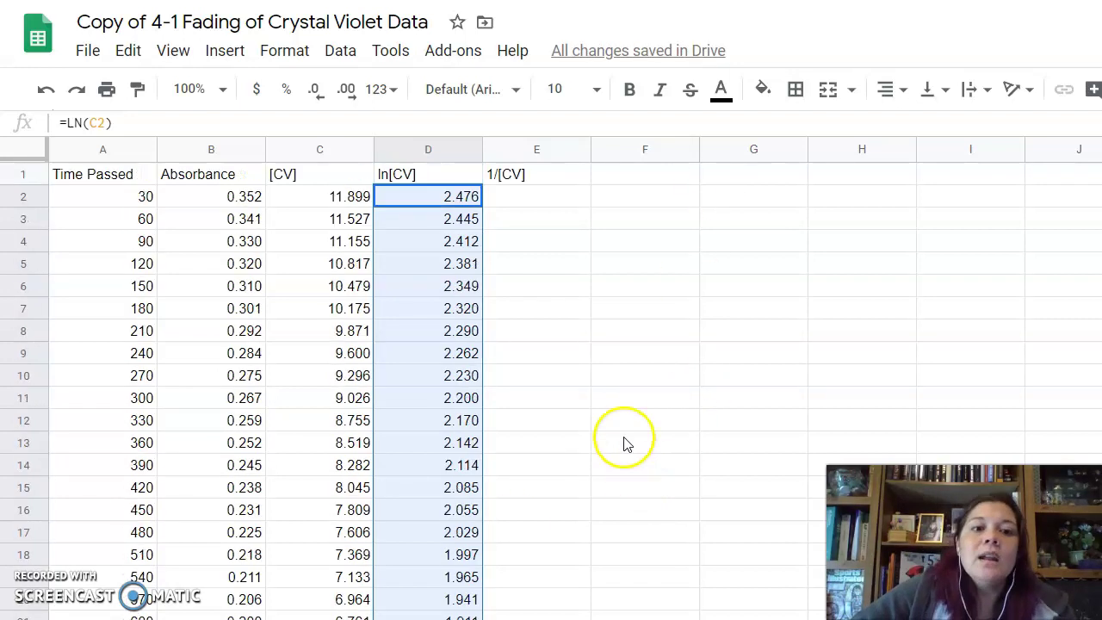
# Step: Enter =1/C2 in E2 for the first 1/[CV] value, 0.0840
pyautogui.click(534, 207)
pyautogui.click(549, 176)
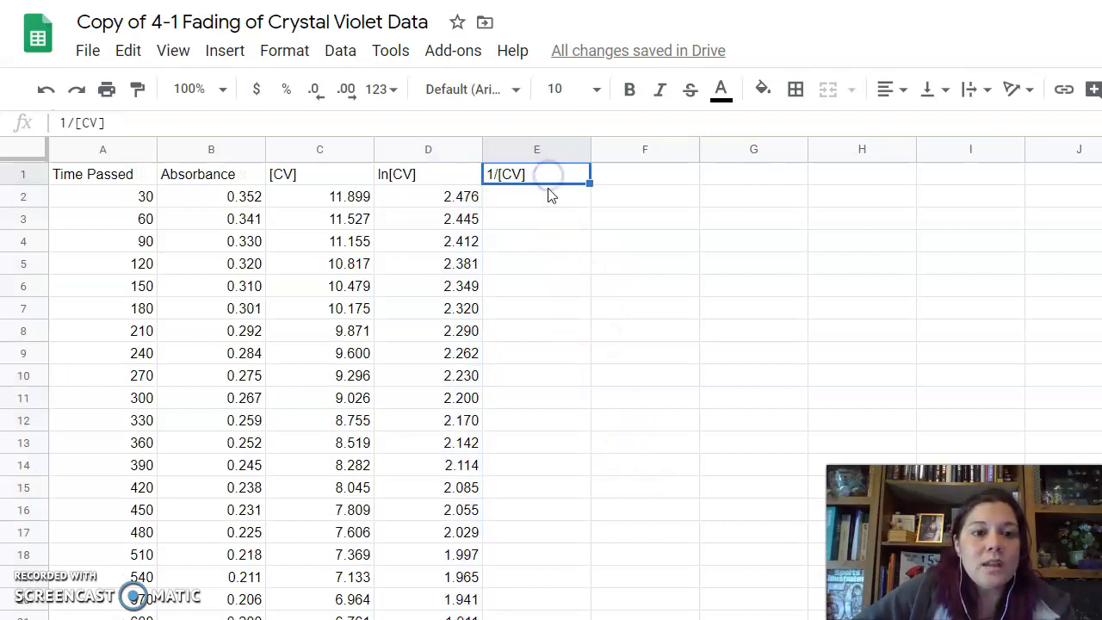
pyautogui.click(547, 198)
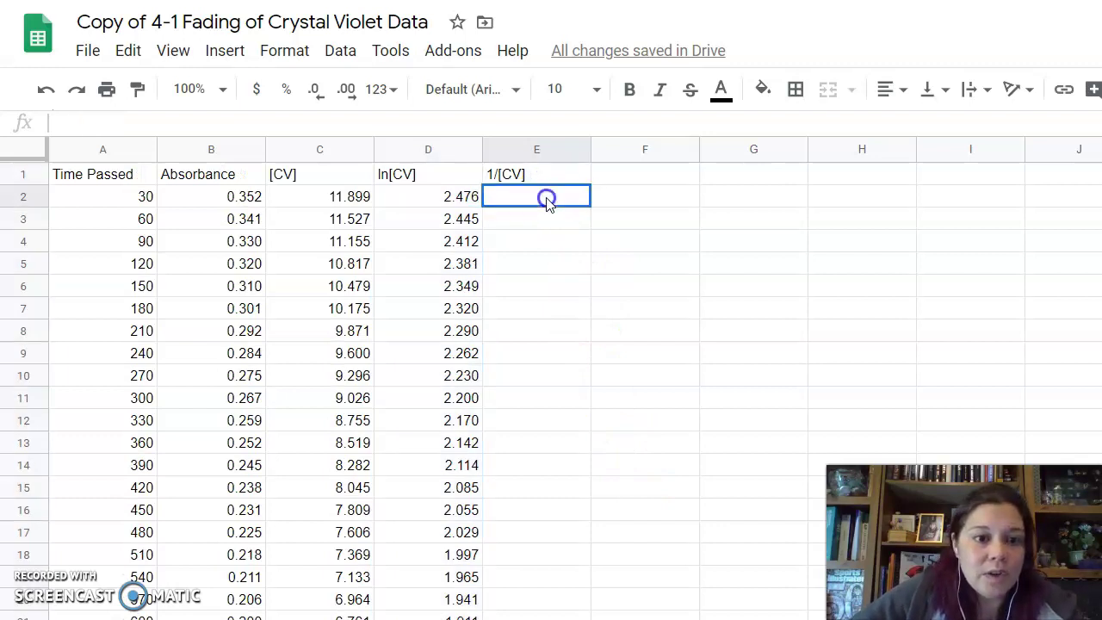
pyautogui.click(549, 125)
pyautogui.write('=')
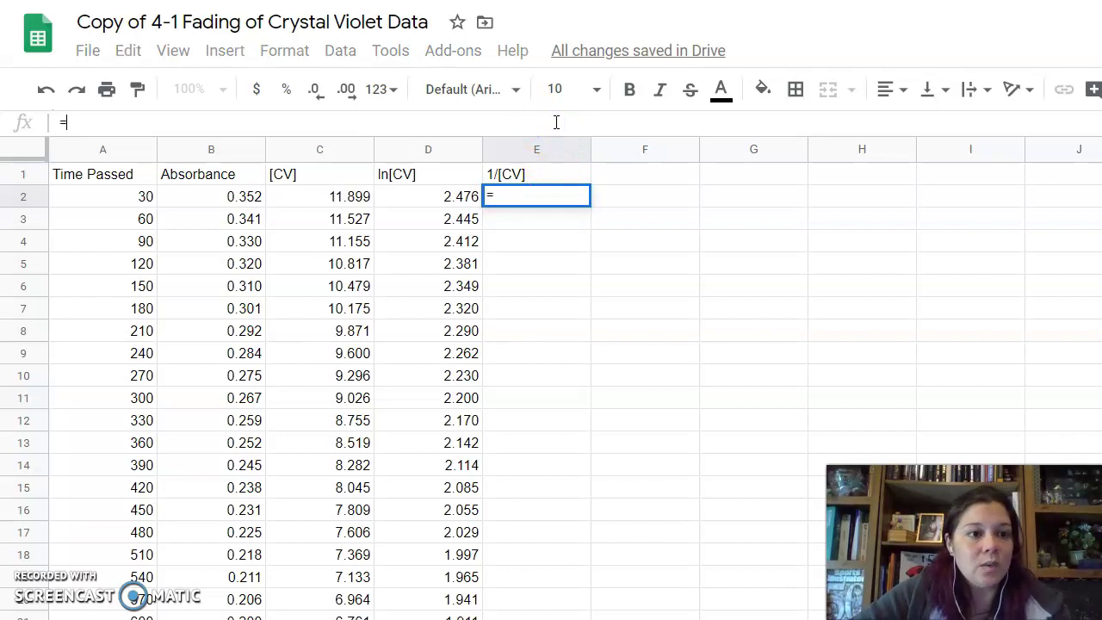
pyautogui.write('1')
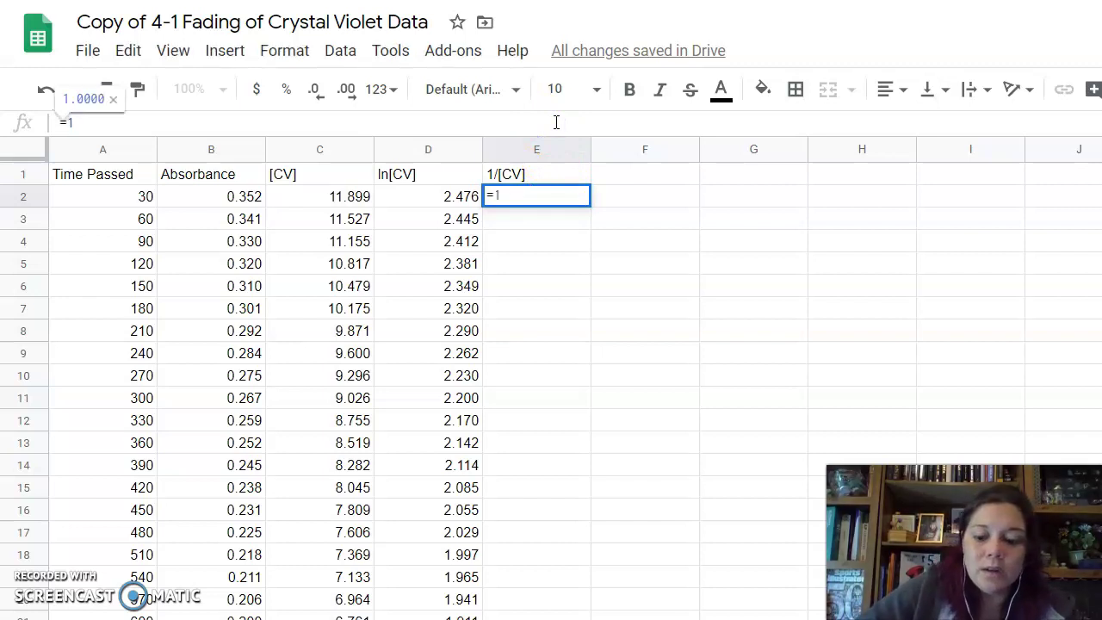
pyautogui.write('/')
pyautogui.click(304, 204)
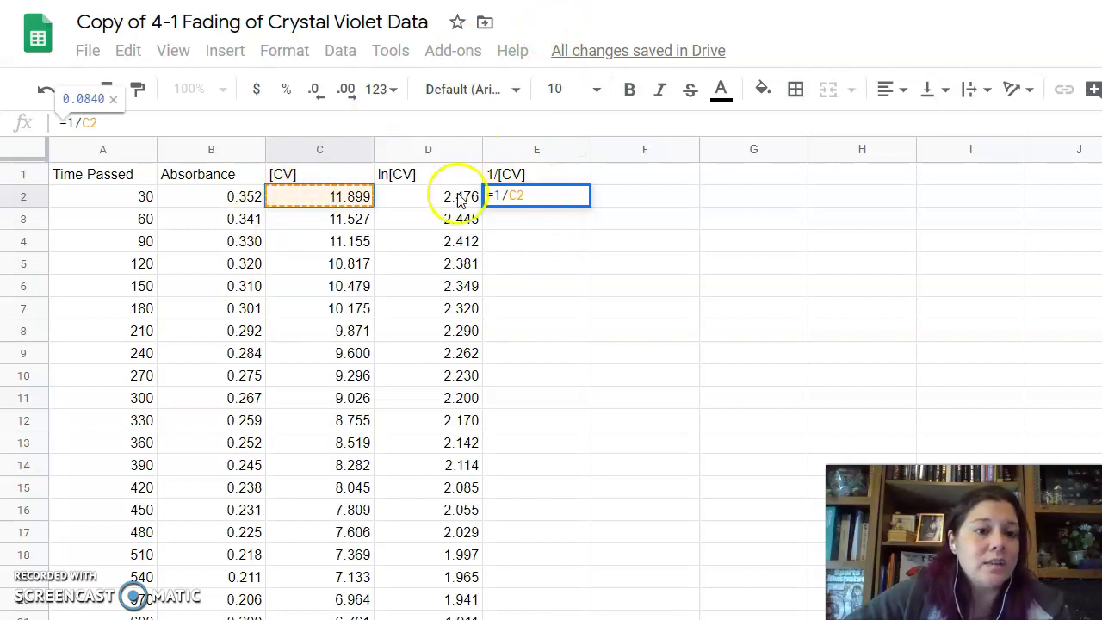
pyautogui.click(408, 125)
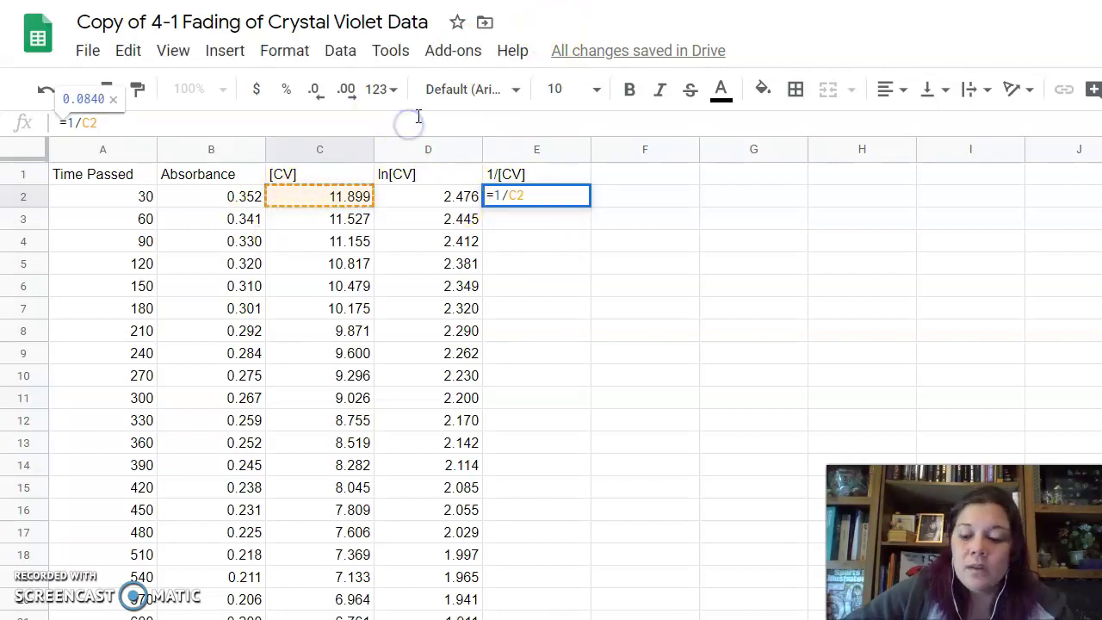
pyautogui.press('Return')
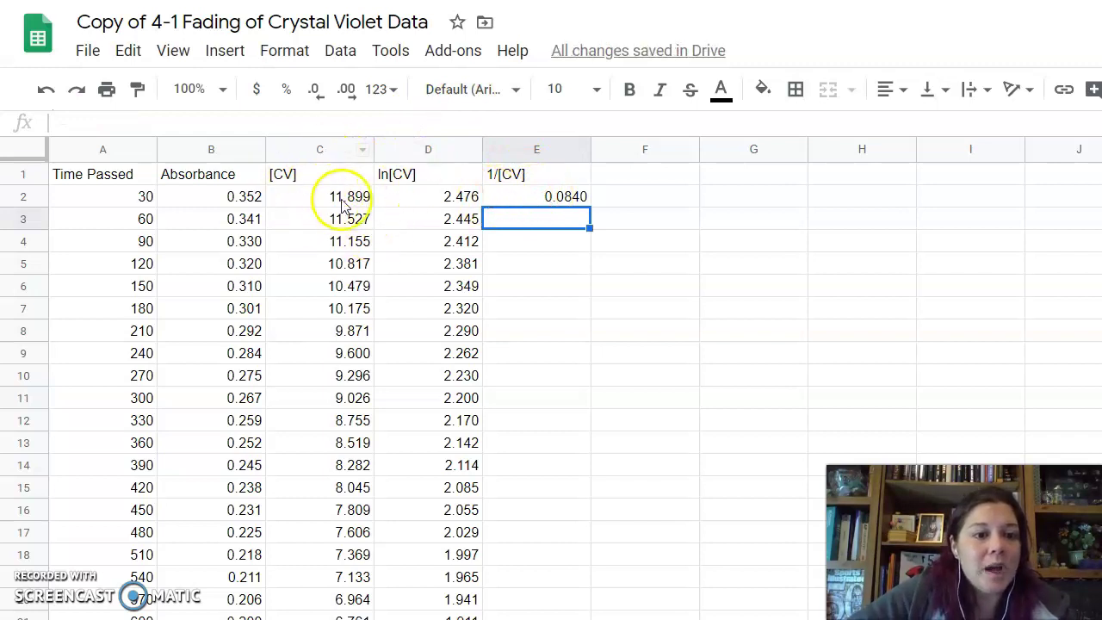
# Step: Fill the E2 reciprocal formula down to row 41 and review the results
pyautogui.click(586, 197)
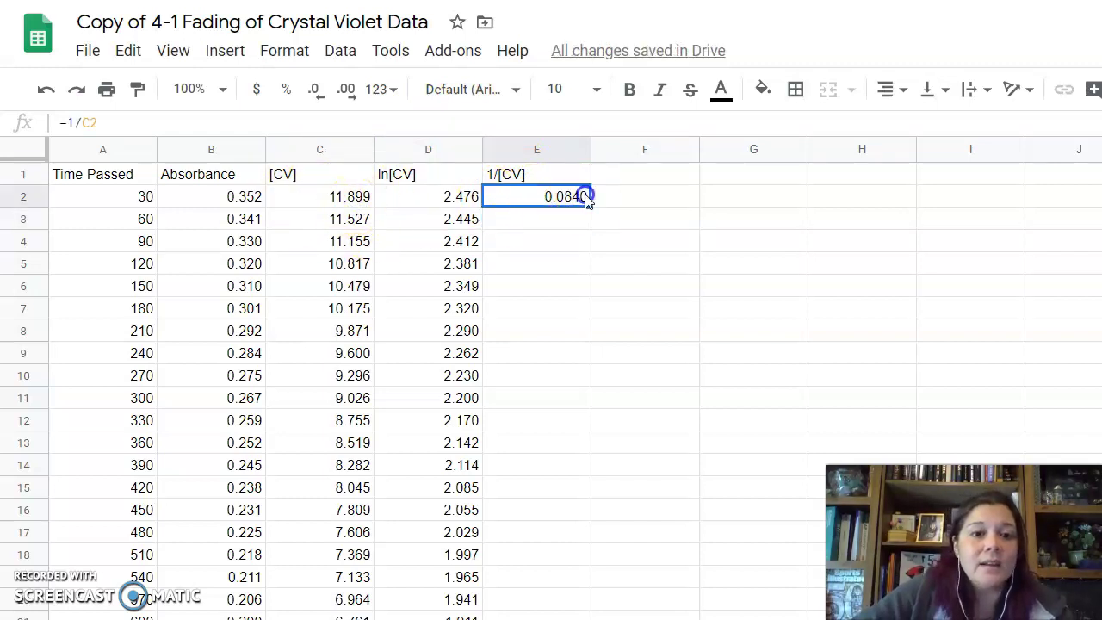
pyautogui.moveTo(590, 207); pyautogui.dragTo(571, 349)
pyautogui.scroll(-6, 571, 445)
pyautogui.scroll(-3, 573, 447)
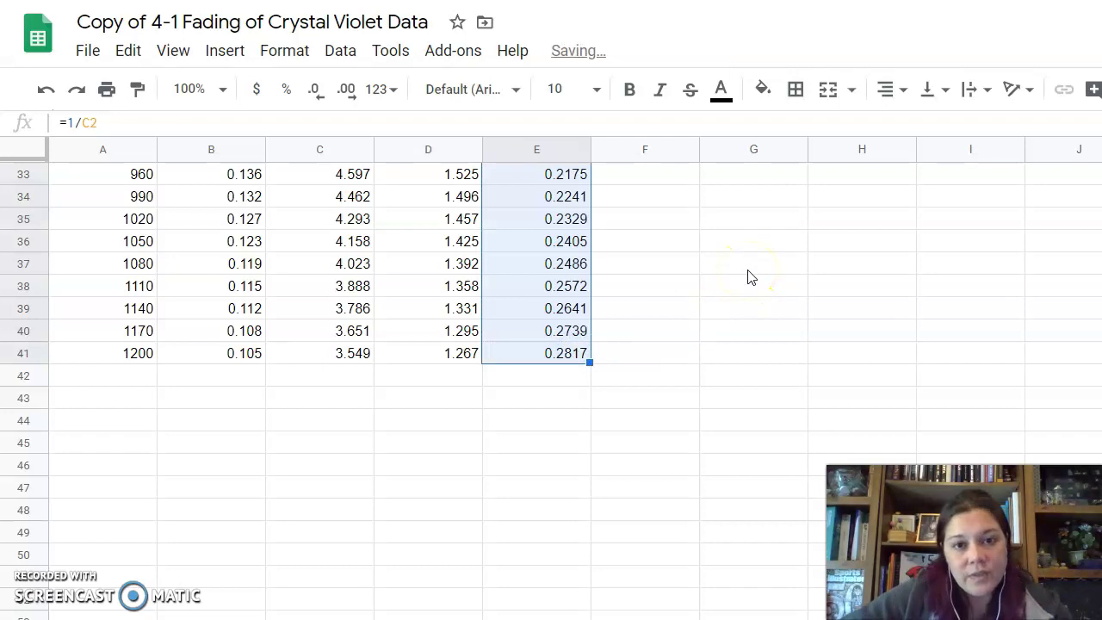
pyautogui.scroll(3, 757, 274)
pyautogui.scroll(5, 800, 258)
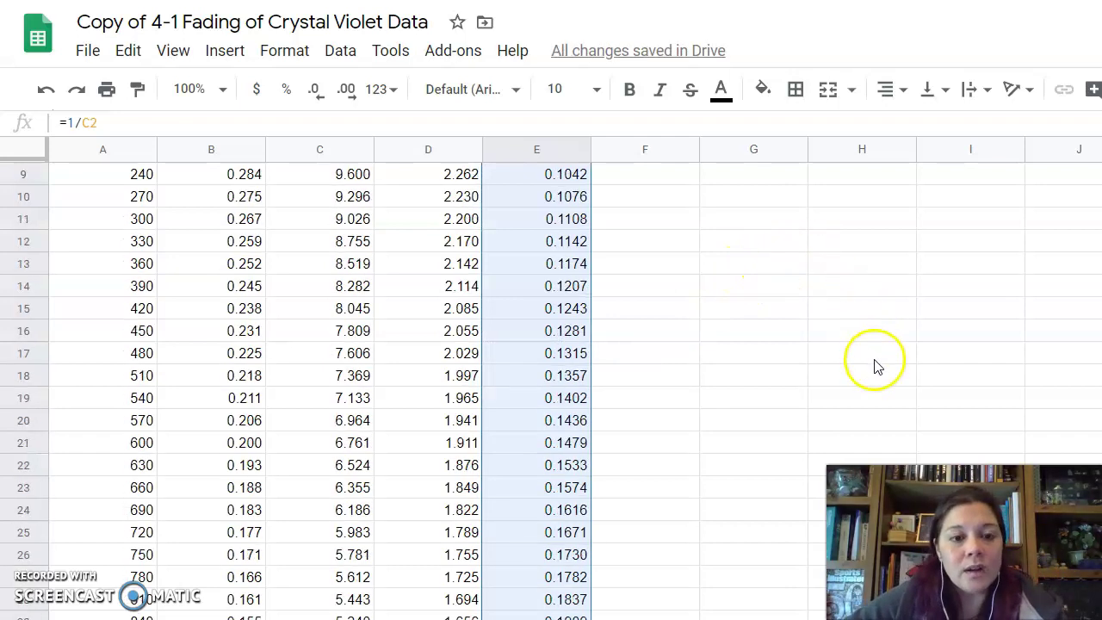
pyautogui.scroll(3, 861, 370)
pyautogui.scroll(-7, 796, 324)
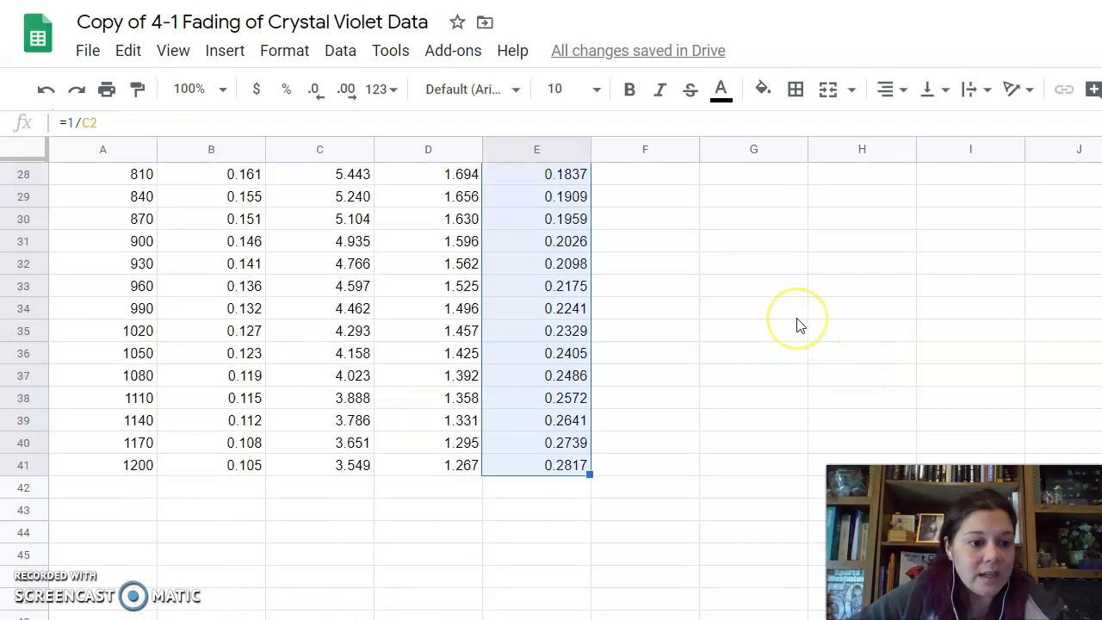
pyautogui.scroll(7, 796, 325)
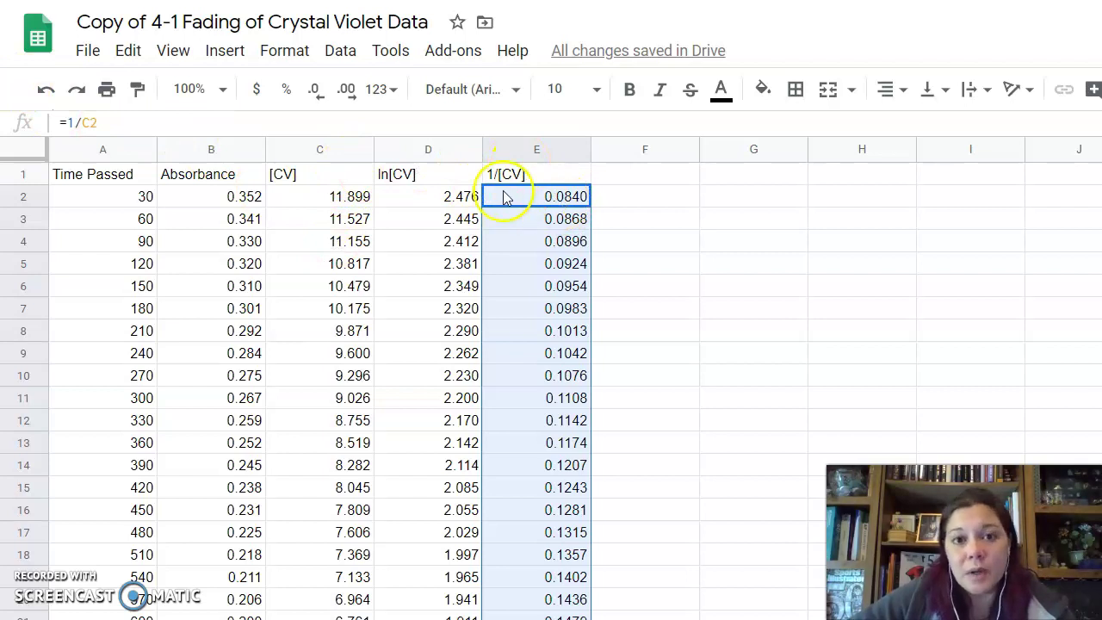
# Step: Select the Time Passed header A1 and open the Insert menu
pyautogui.click(307, 179)
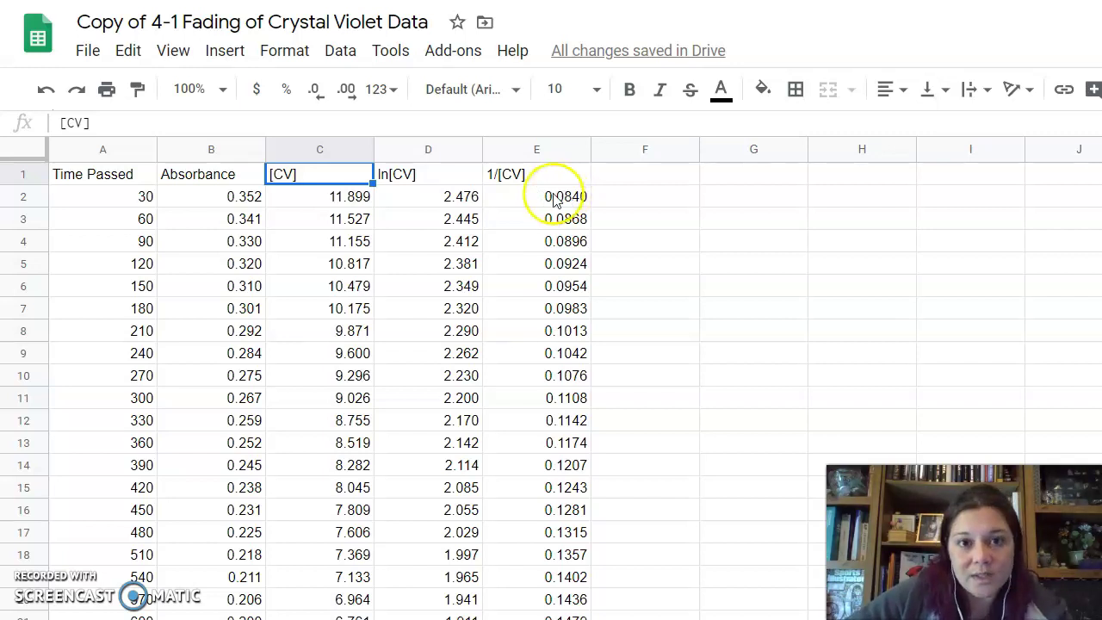
pyautogui.click(545, 316)
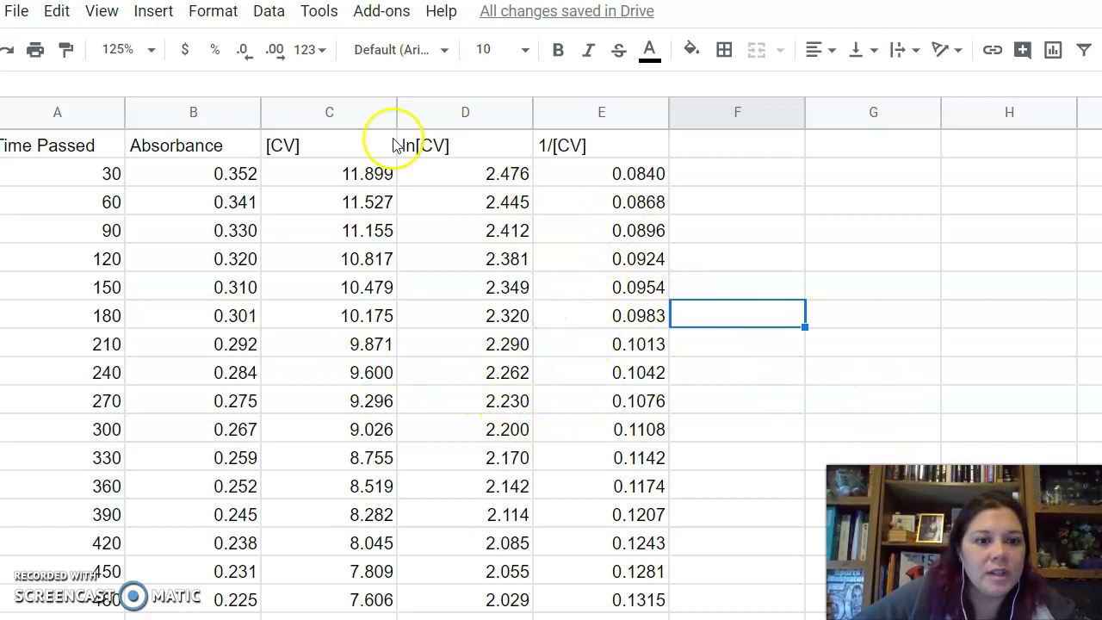
pyautogui.click(57, 148)
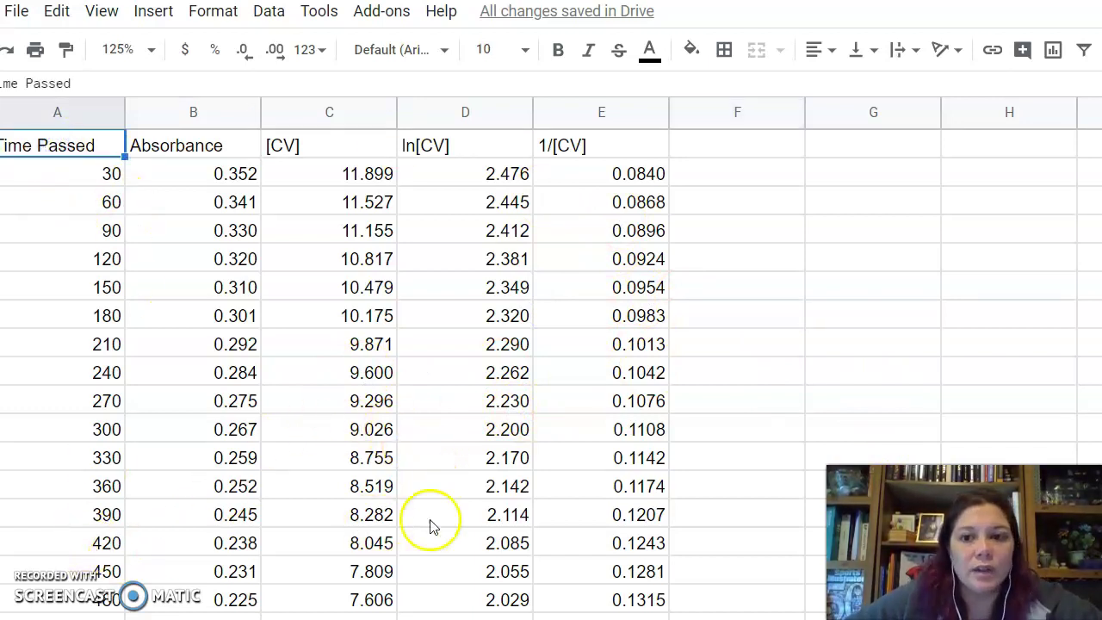
pyautogui.click(153, 12)
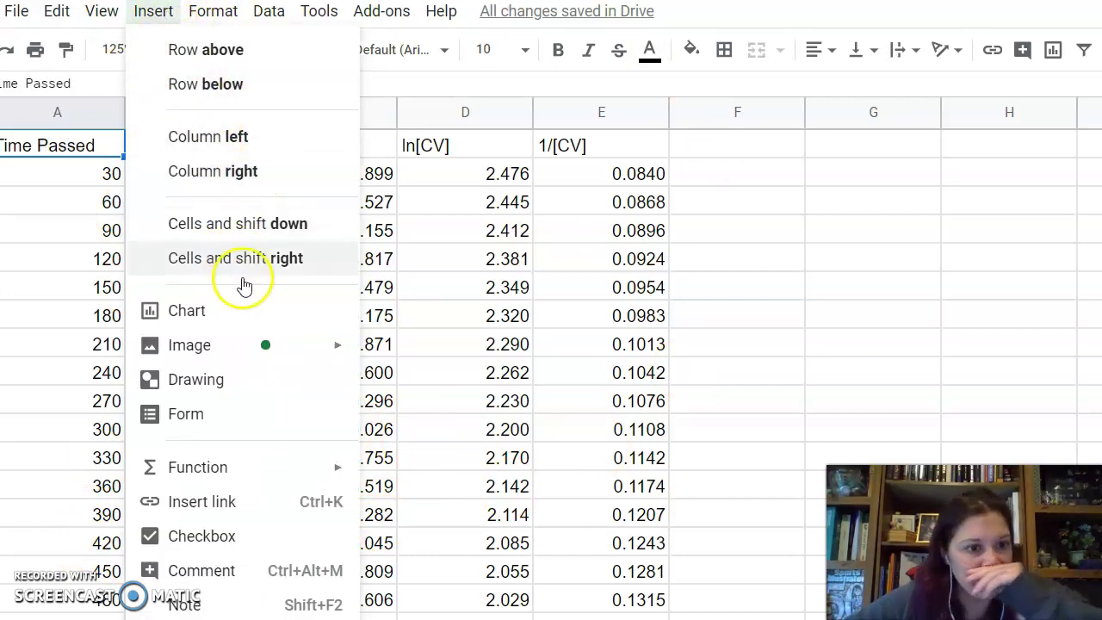
# Step: Insert a scatter chart and change its series from E1:E41 to C1:C41 against Time Passed
pyautogui.click(244, 317)
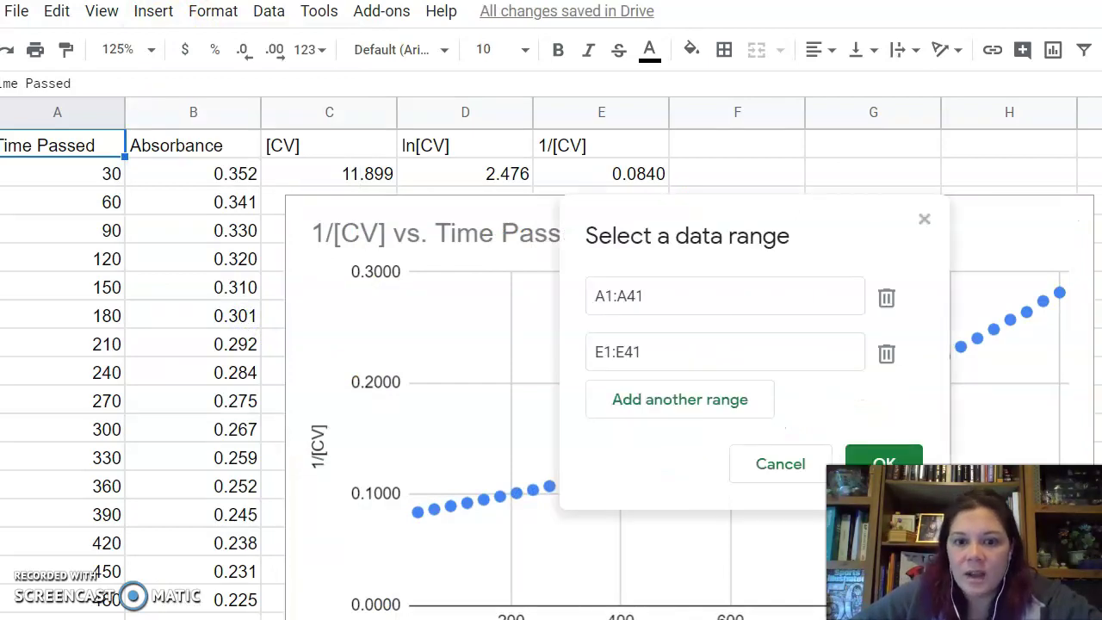
pyautogui.click(701, 367)
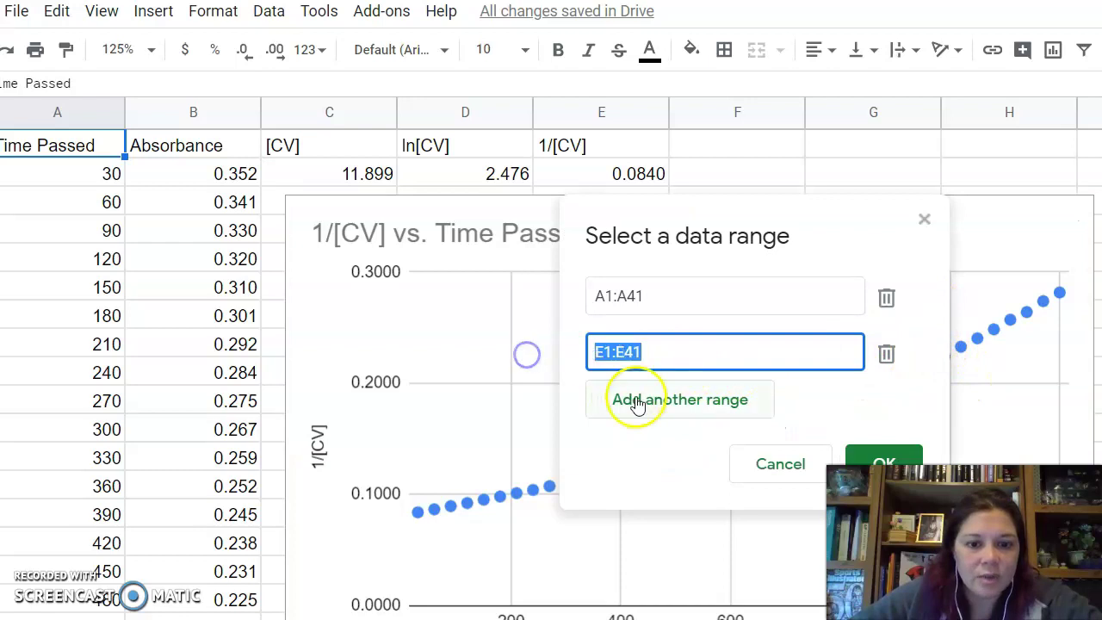
pyautogui.press('BackSpace')
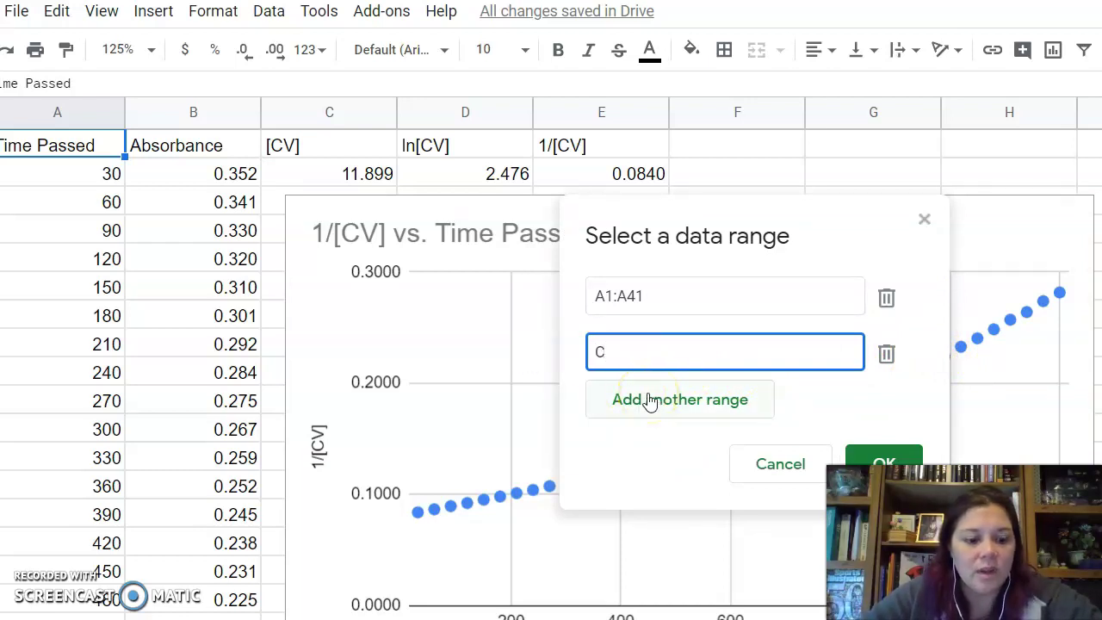
pyautogui.write('C1:C41')
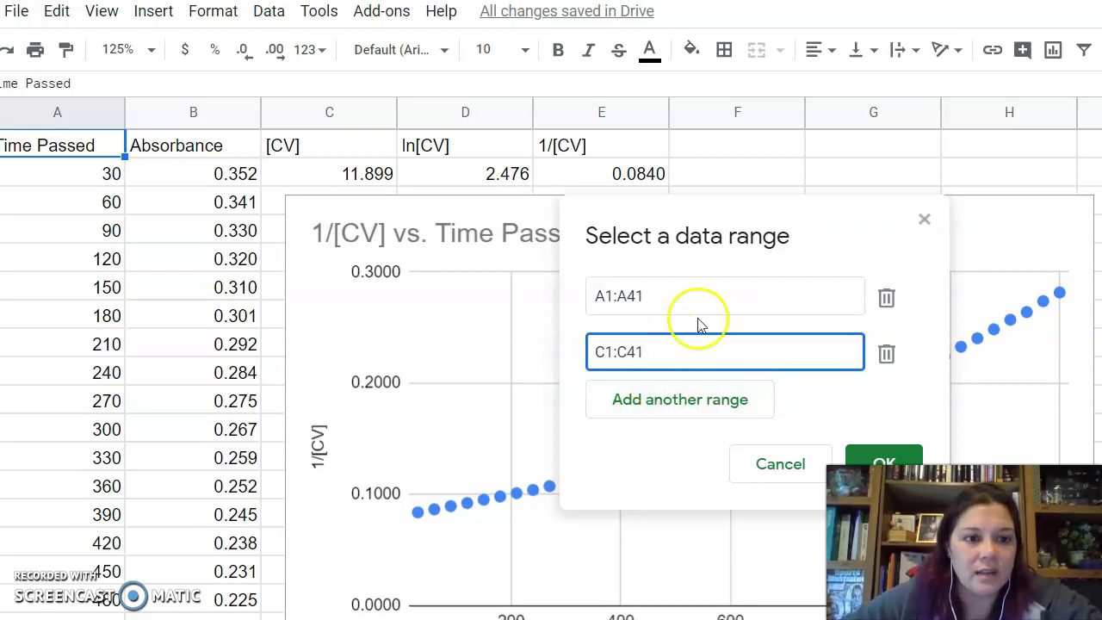
pyautogui.click(851, 462)
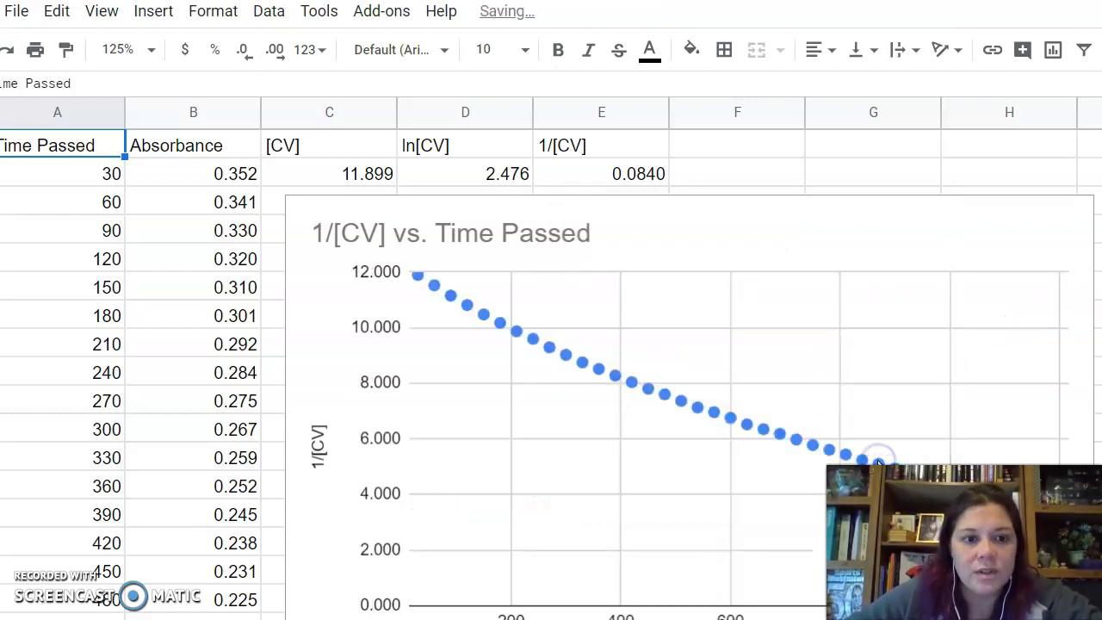
# Step: Remove '1/' from the chart title so it reads [CV] vs. Time Passed
pyautogui.click(386, 221)
pyautogui.click(381, 234)
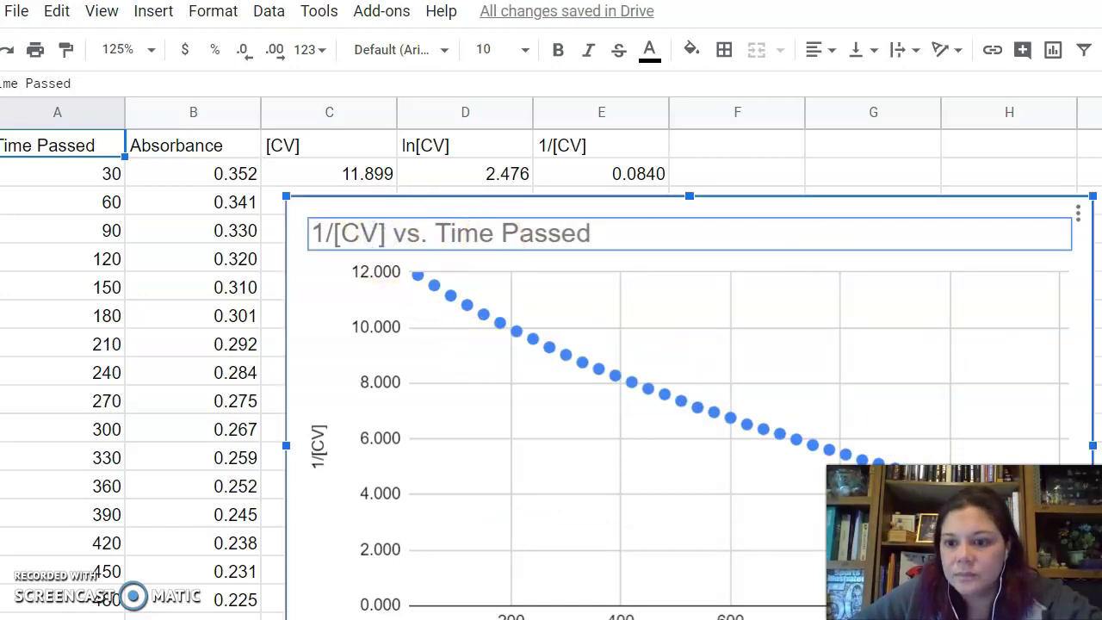
pyautogui.press('BackSpace')
pyautogui.press('BackSpace')
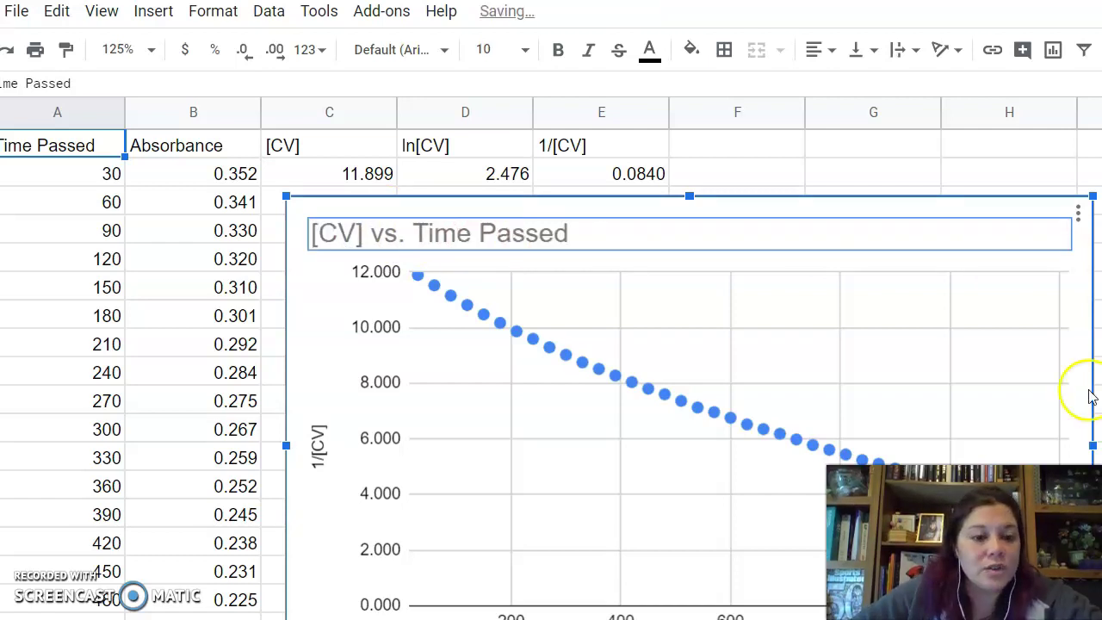
pyautogui.tripleClick(673, 228)
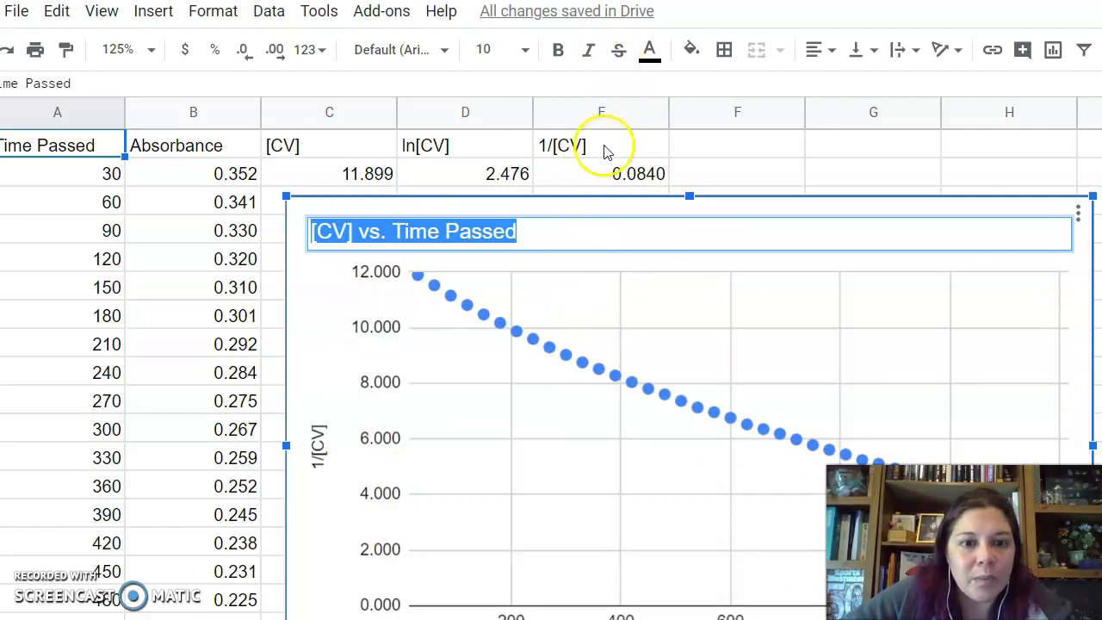
pyautogui.scroll(-1, 1068, 452)
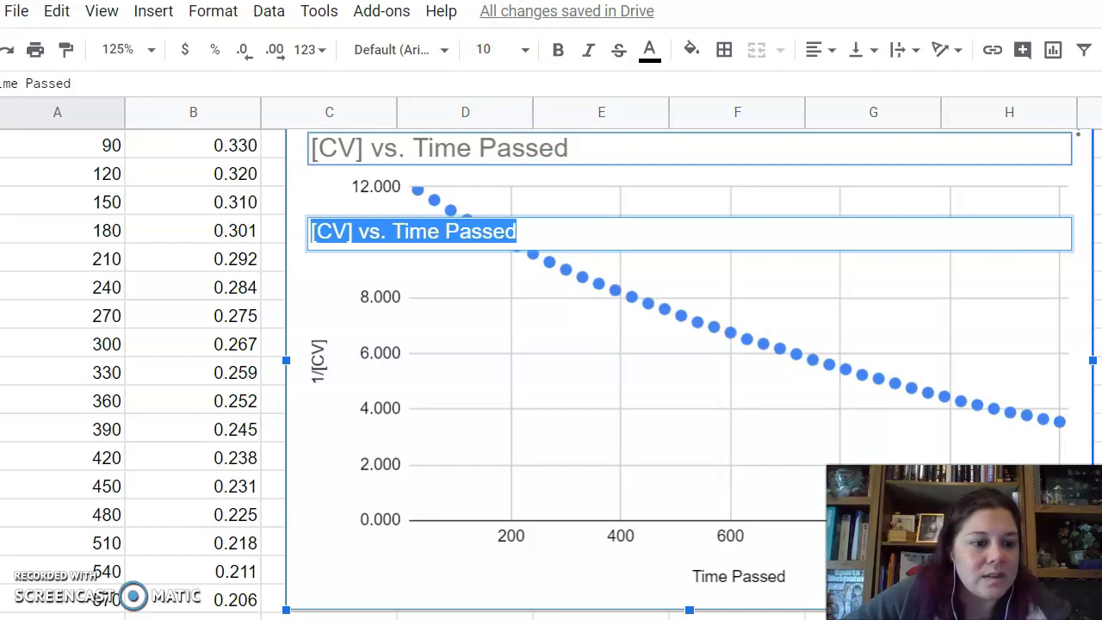
pyautogui.click(45, 575)
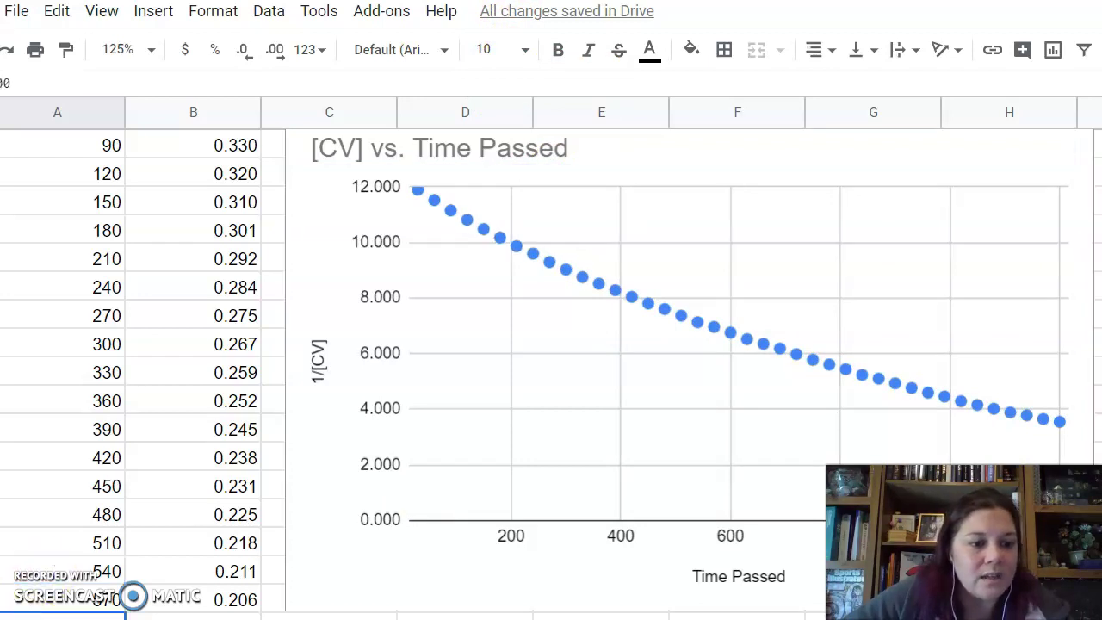
pyautogui.click(743, 581)
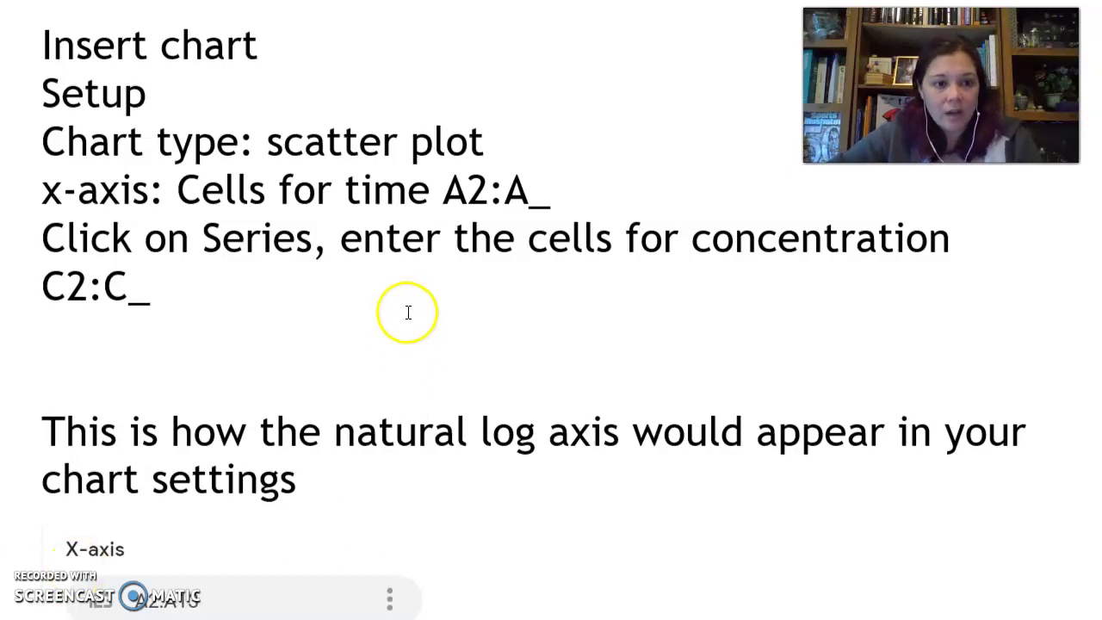
# Step: Scroll the OneNote notes down to the linear trendline, equation label and R² steps
pyautogui.scroll(-3, 423, 234)
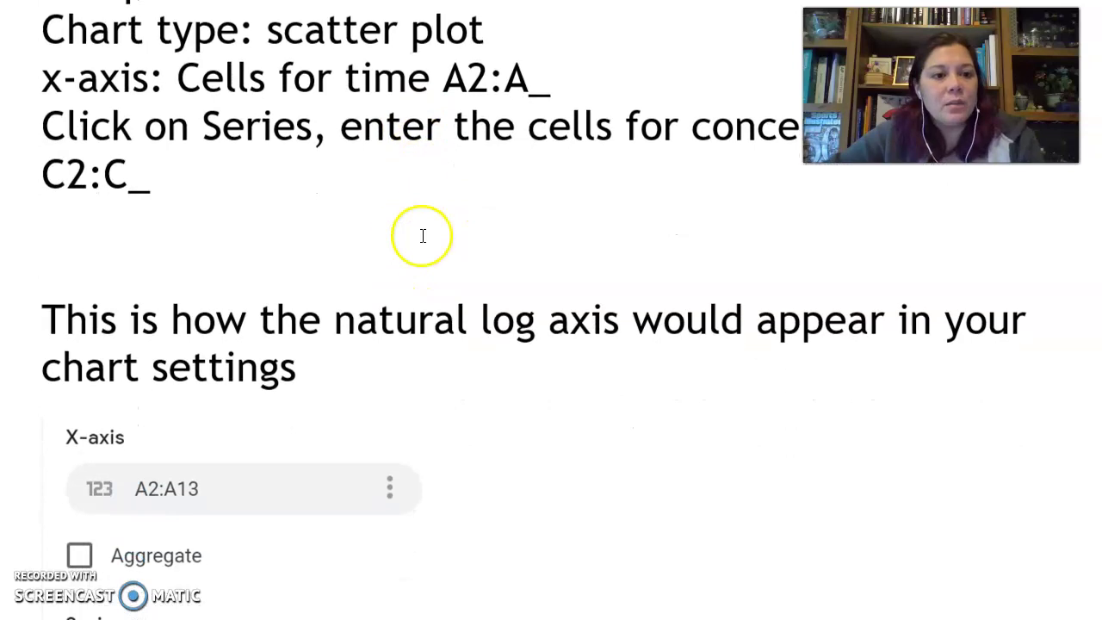
pyautogui.scroll(-1, 409, 250)
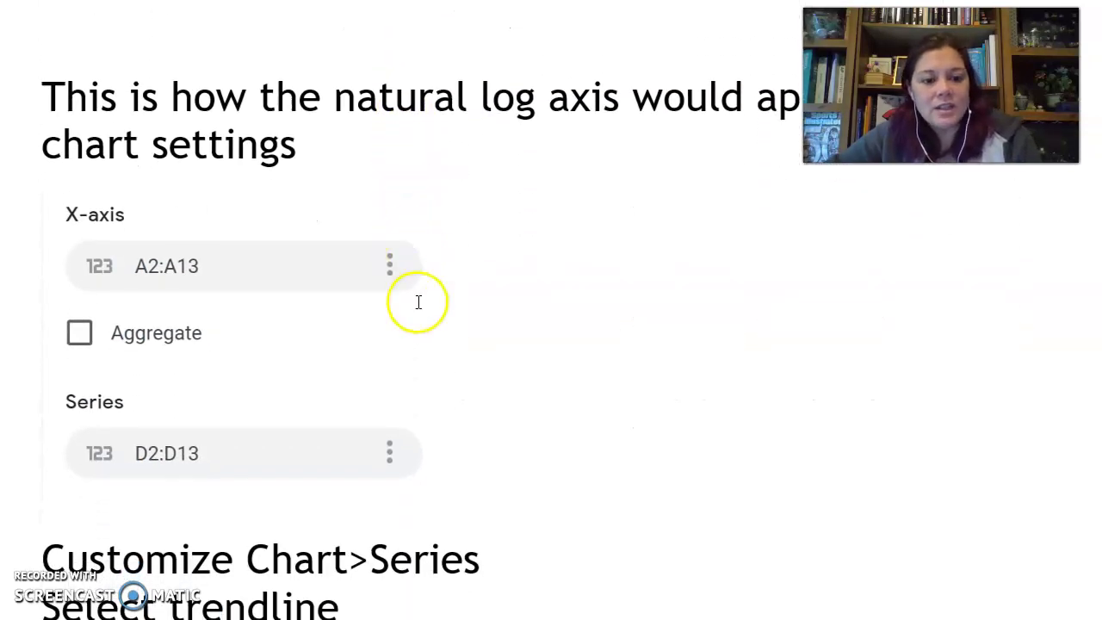
pyautogui.scroll(-3, 534, 317)
pyautogui.scroll(-1, 579, 305)
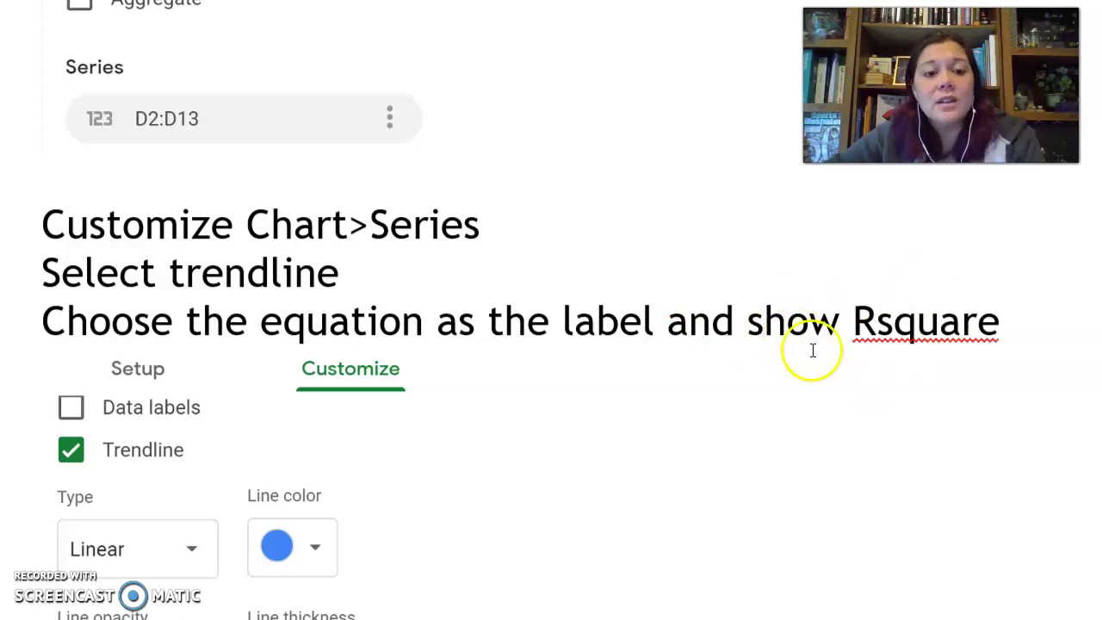
pyautogui.scroll(-1, 824, 352)
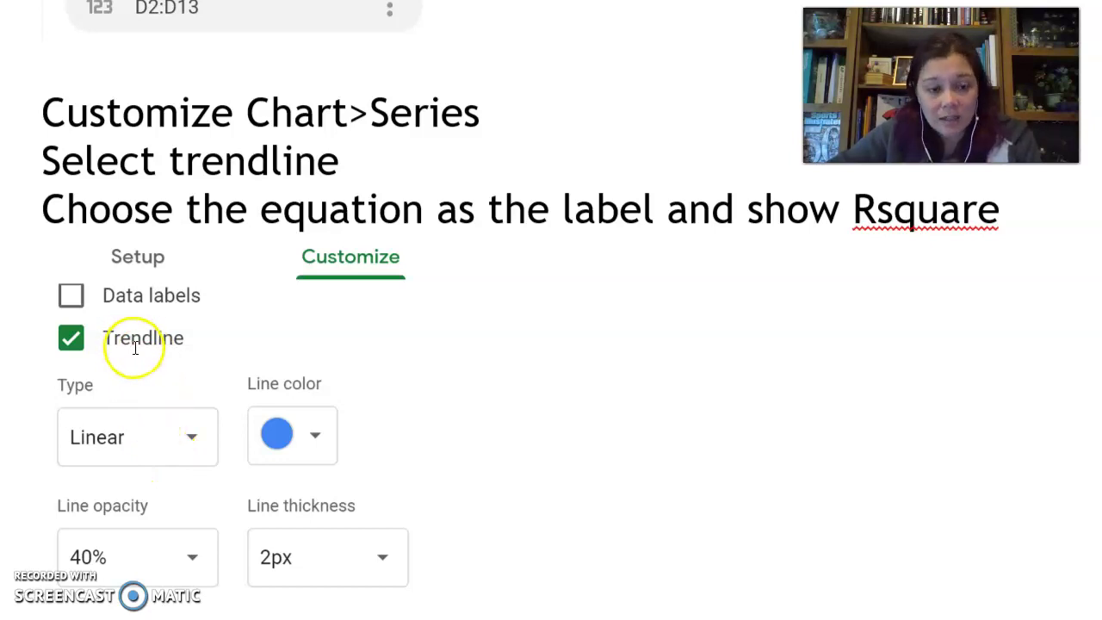
pyautogui.scroll(-3, 222, 318)
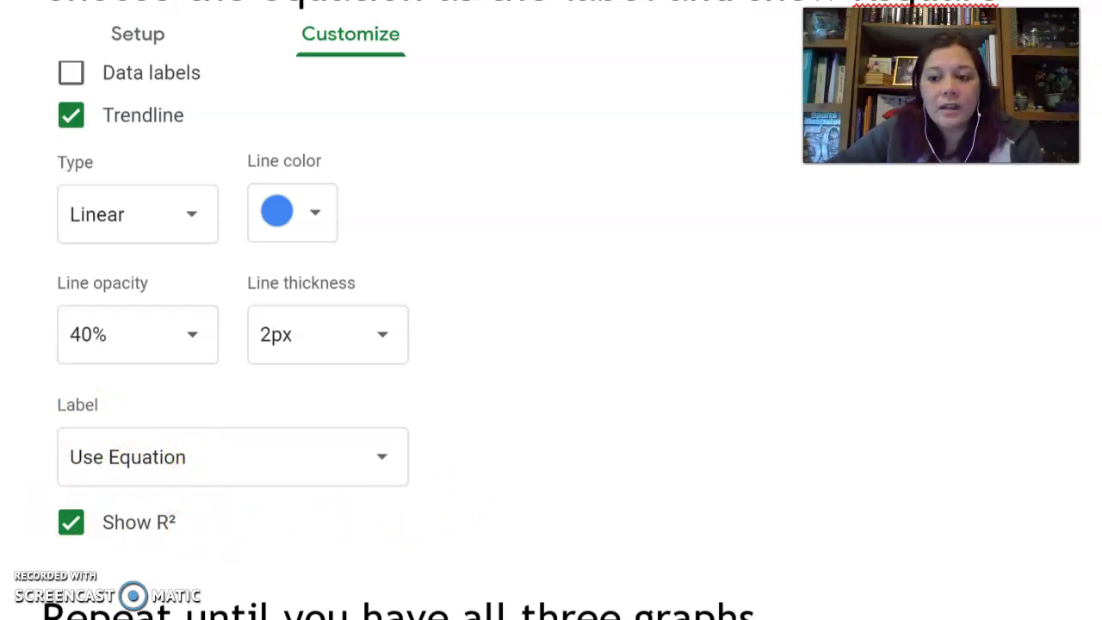
pyautogui.scroll(1, 462, 310)
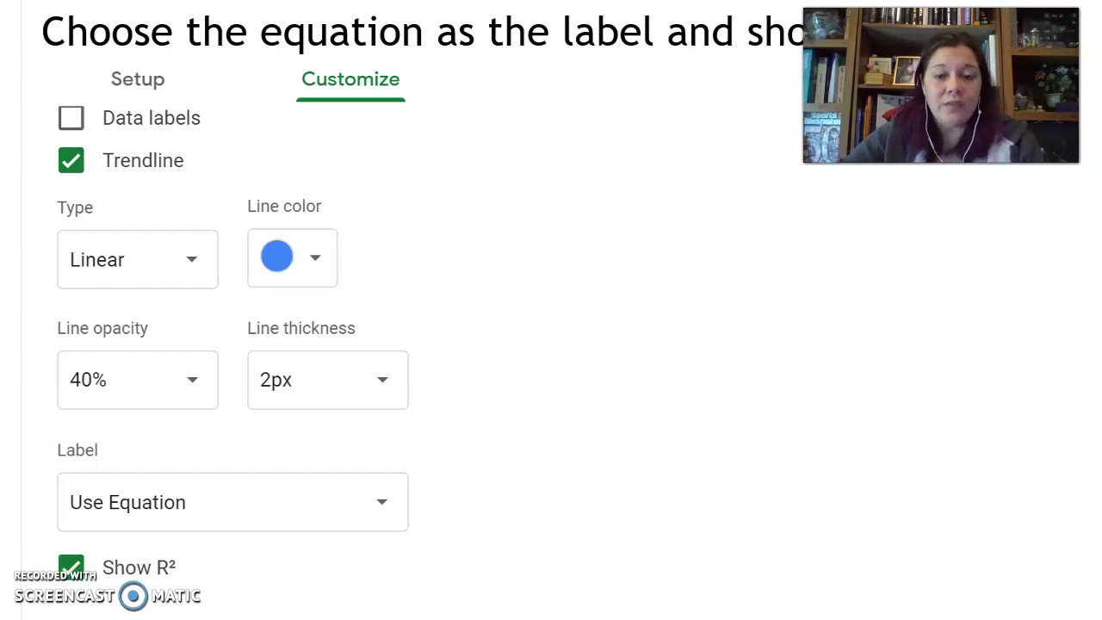
# Step: Scroll back up the notes and switch to the example sheet's [CV]/Time trendline chart
pyautogui.scroll(7, 664, 487)
pyautogui.scroll(5, 470, 379)
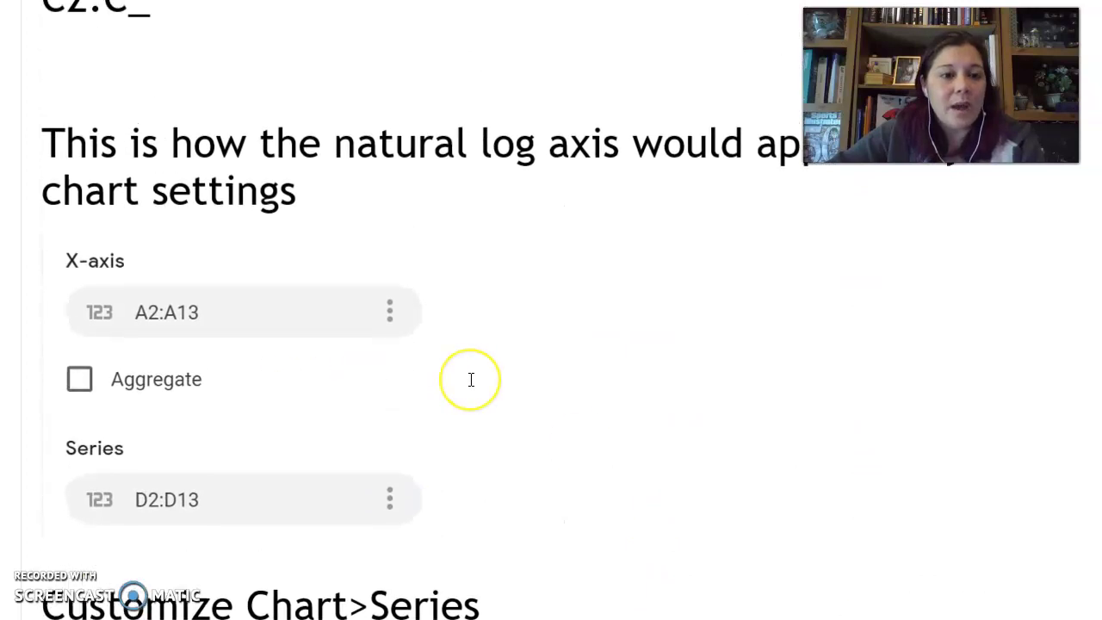
pyautogui.scroll(2, 298, 457)
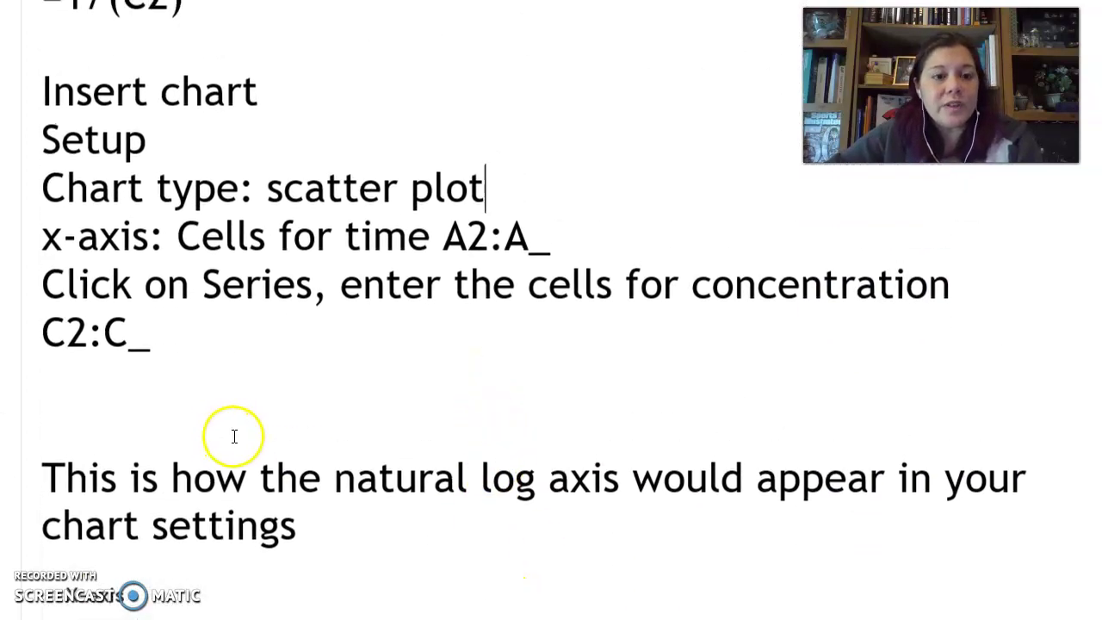
pyautogui.scroll(2, 233, 438)
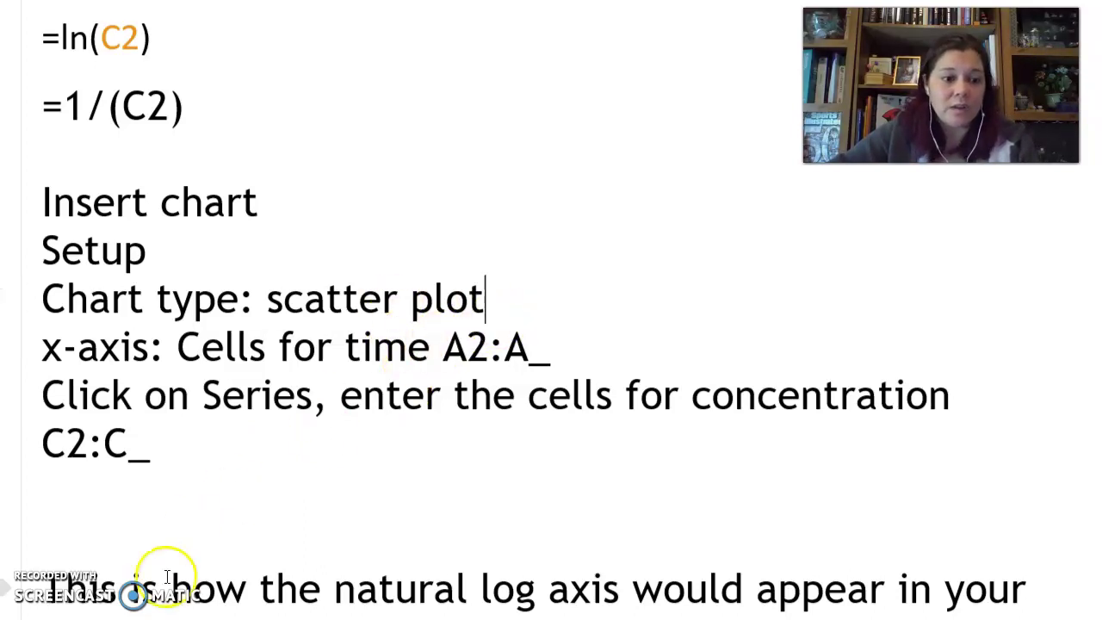
pyautogui.hotkey('alt', 'Tab')
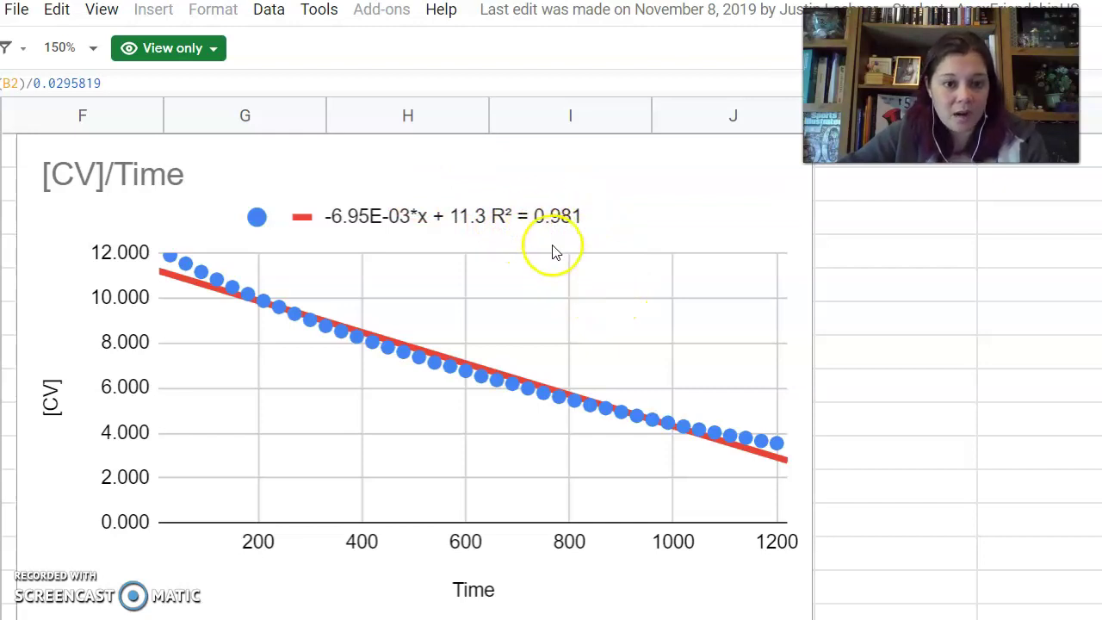
pyautogui.scroll(-6, 542, 296)
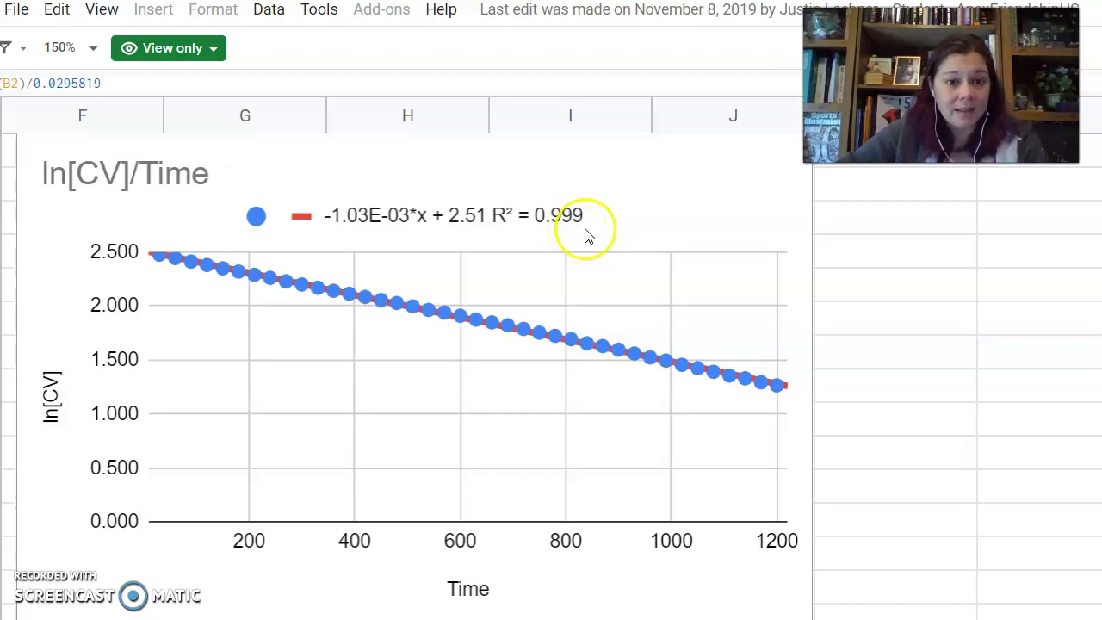
pyautogui.scroll(-5, 591, 233)
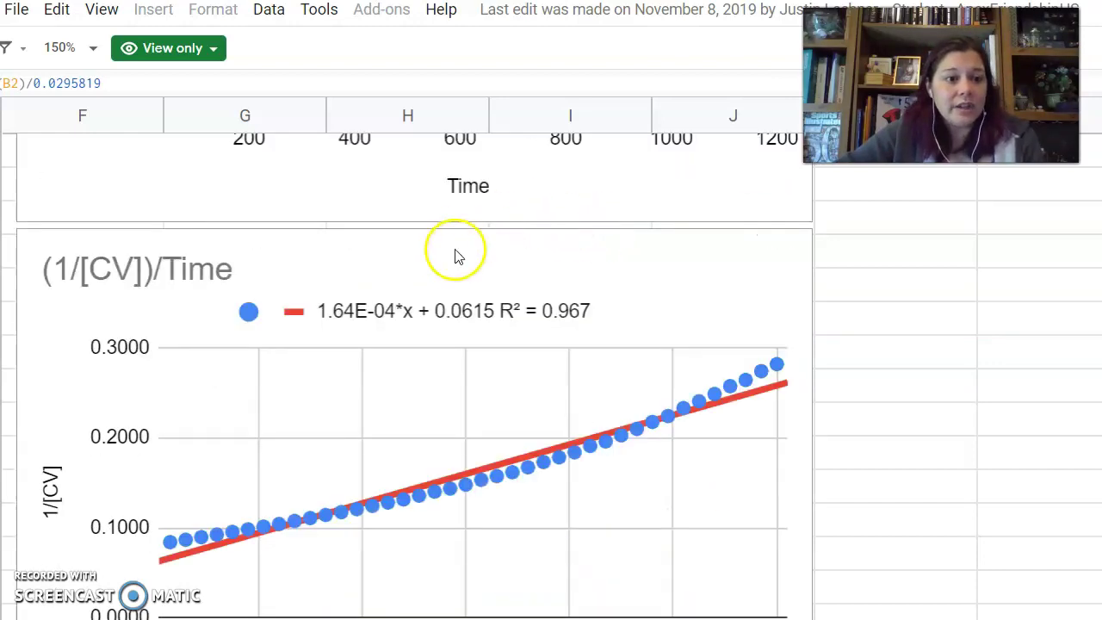
pyautogui.scroll(-1, 455, 258)
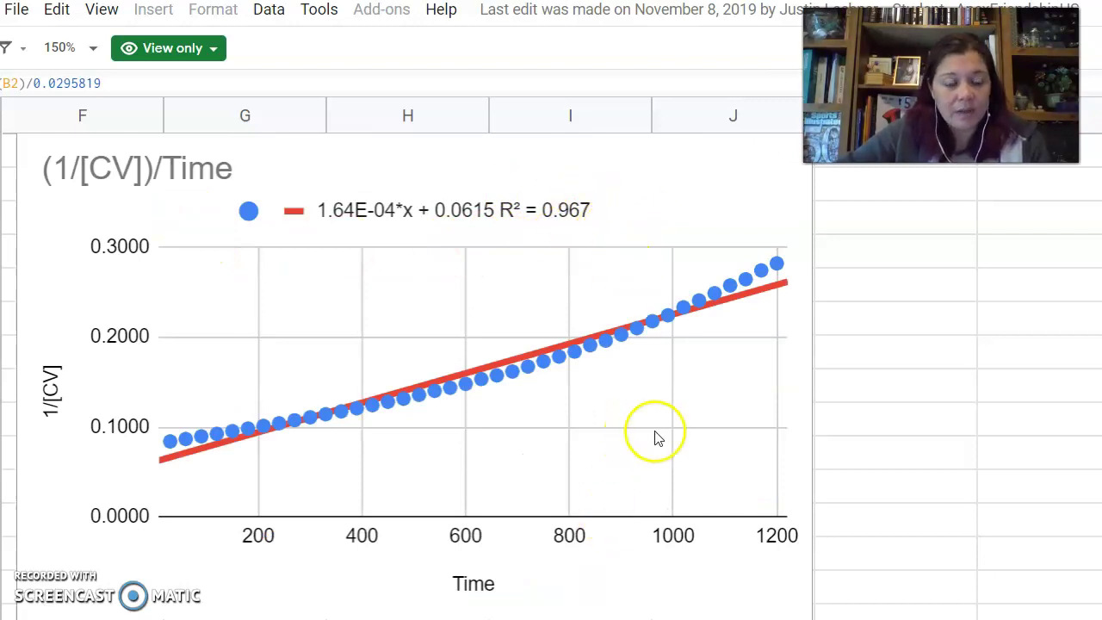
pyautogui.scroll(6, 659, 436)
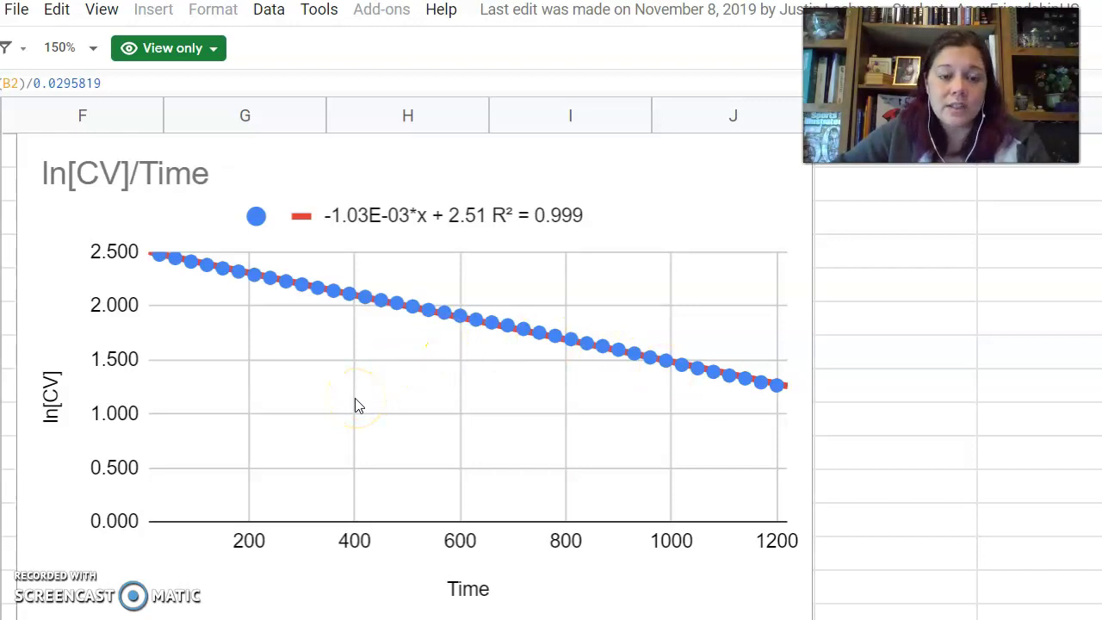
pyautogui.click(333, 350)
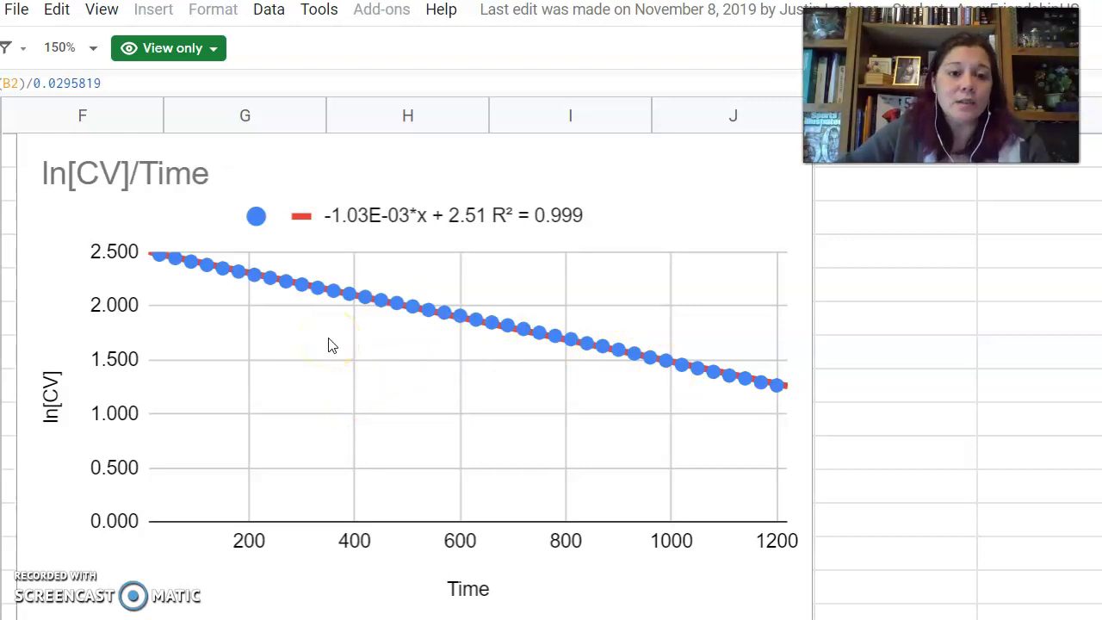